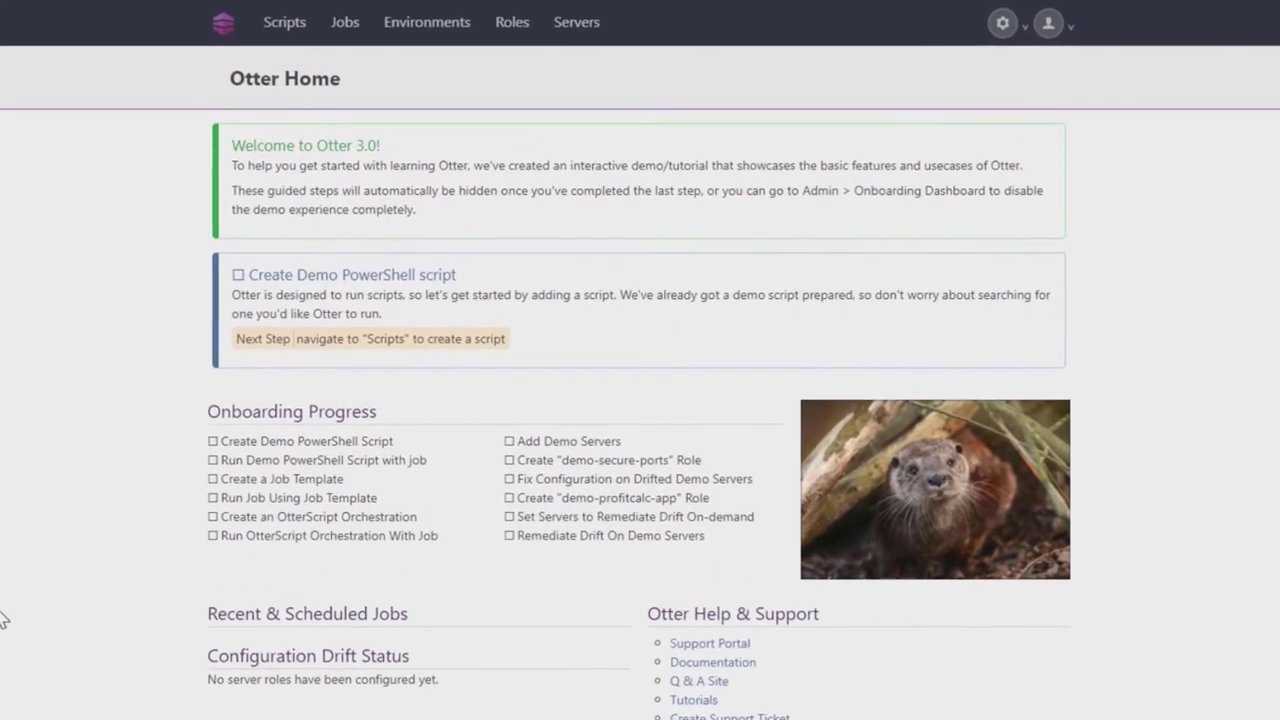
# - Create the built-in demo PowerShell script
pyautogui.click(252, 26)
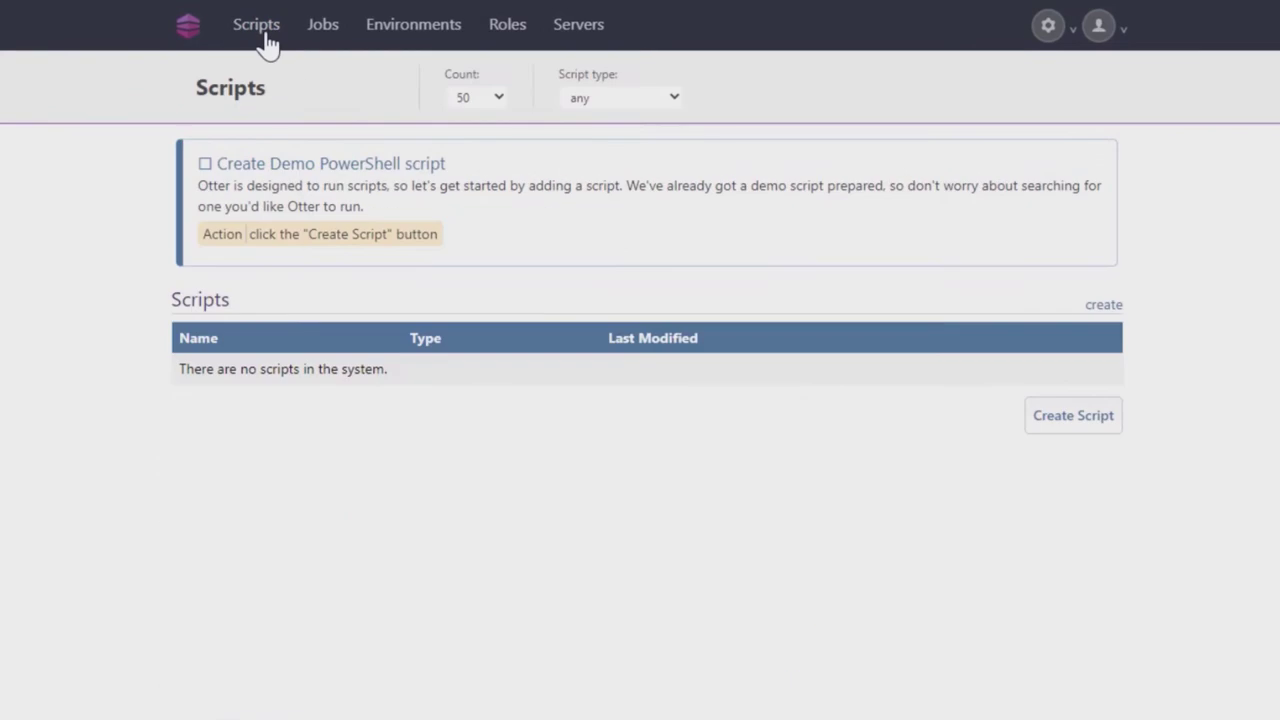
pyautogui.click(1043, 420)
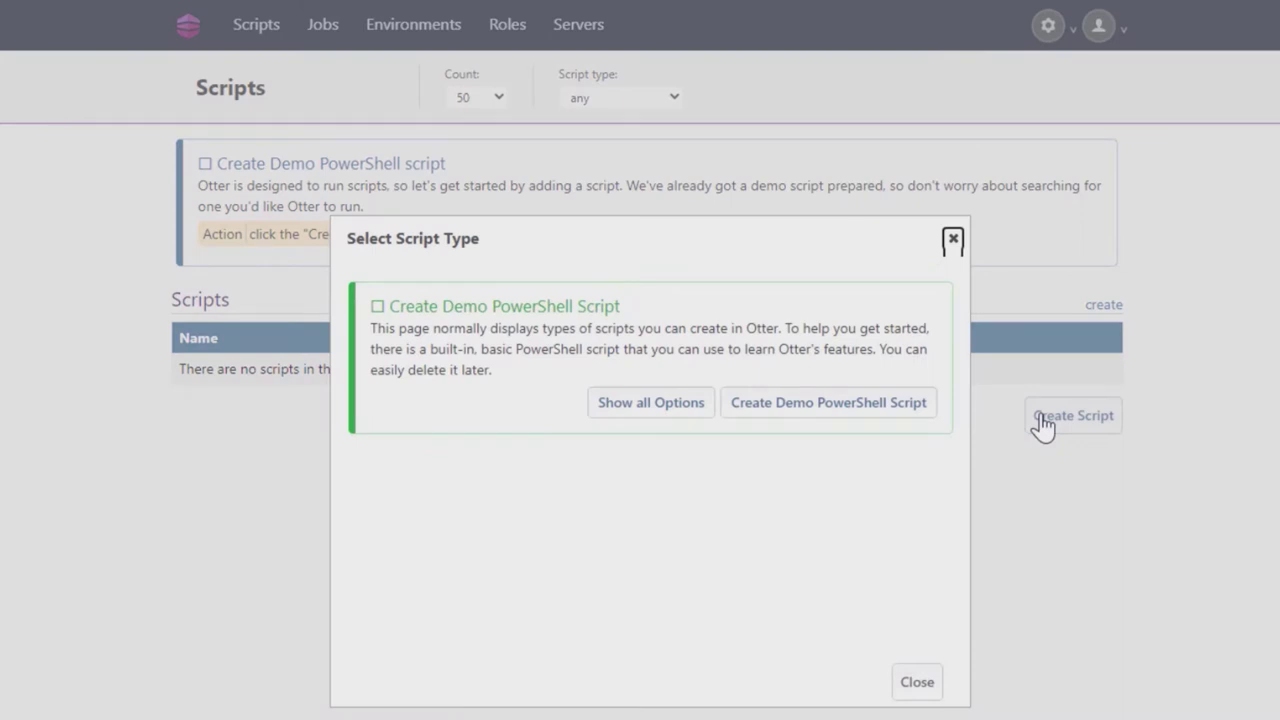
pyautogui.click(885, 418)
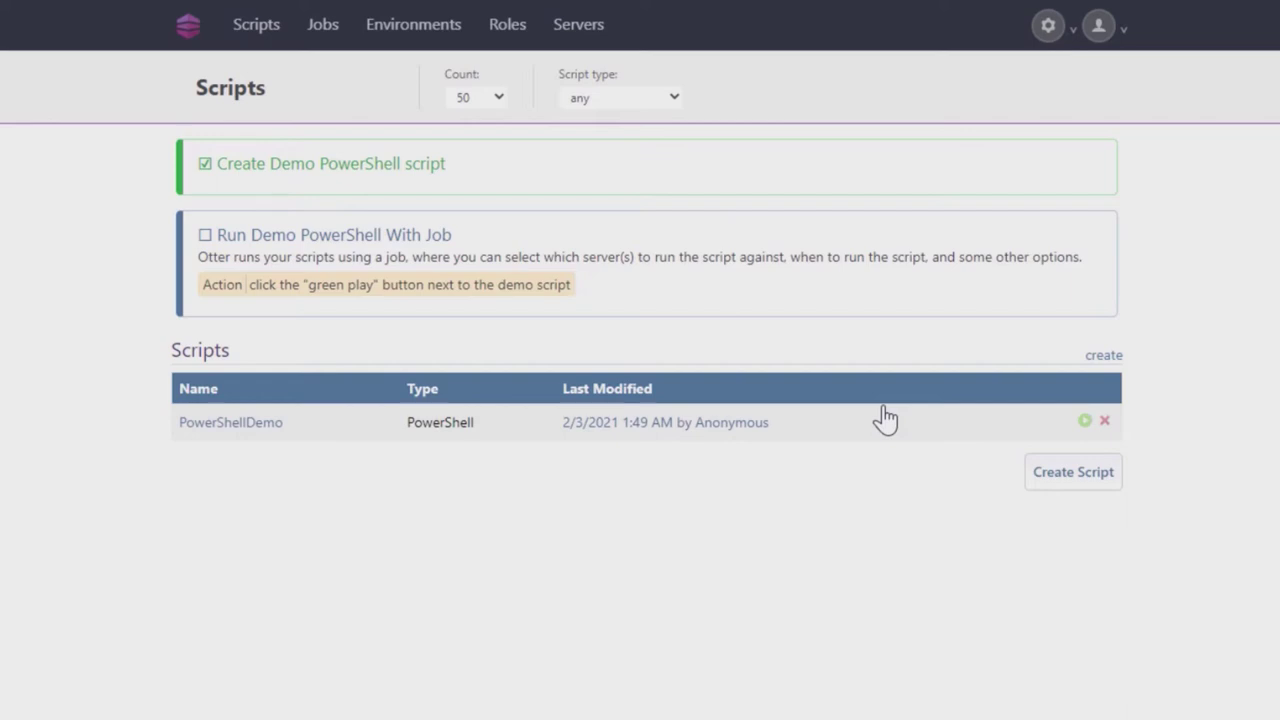
# - Run the PowerShellDemo script once with a job that keeps the default options
pyautogui.click(1085, 422)
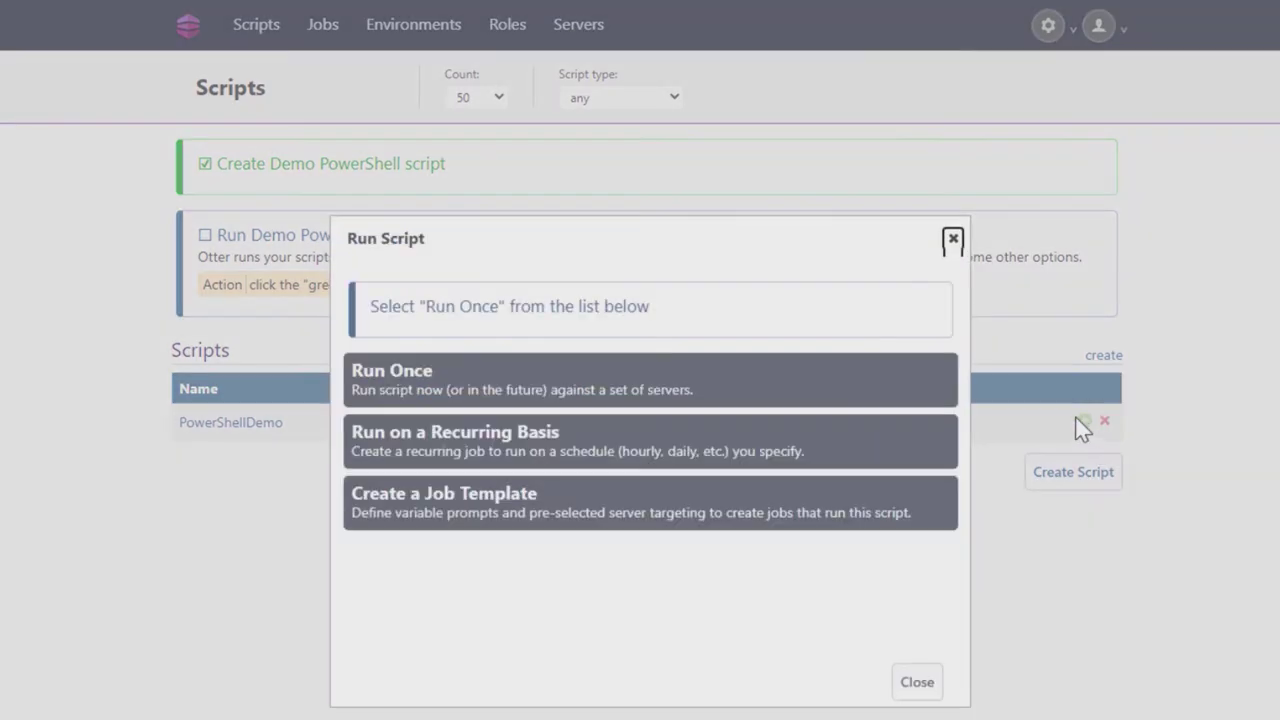
pyautogui.click(875, 380)
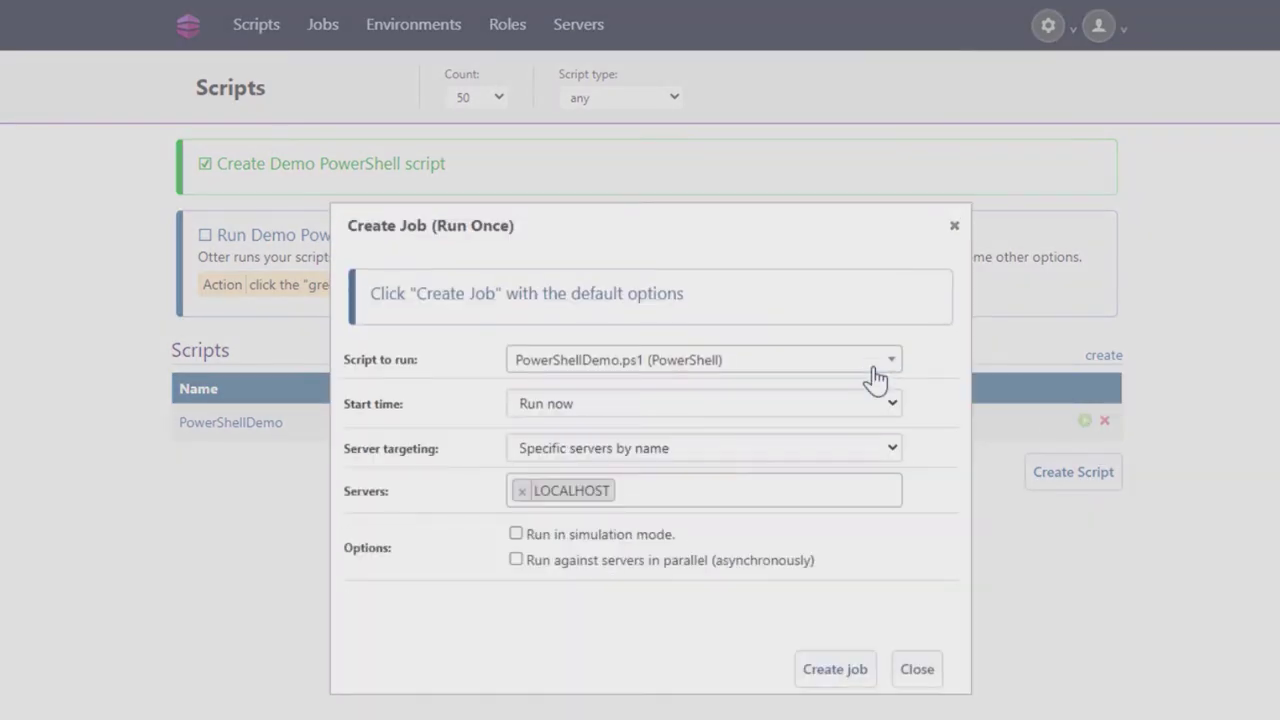
pyautogui.click(841, 672)
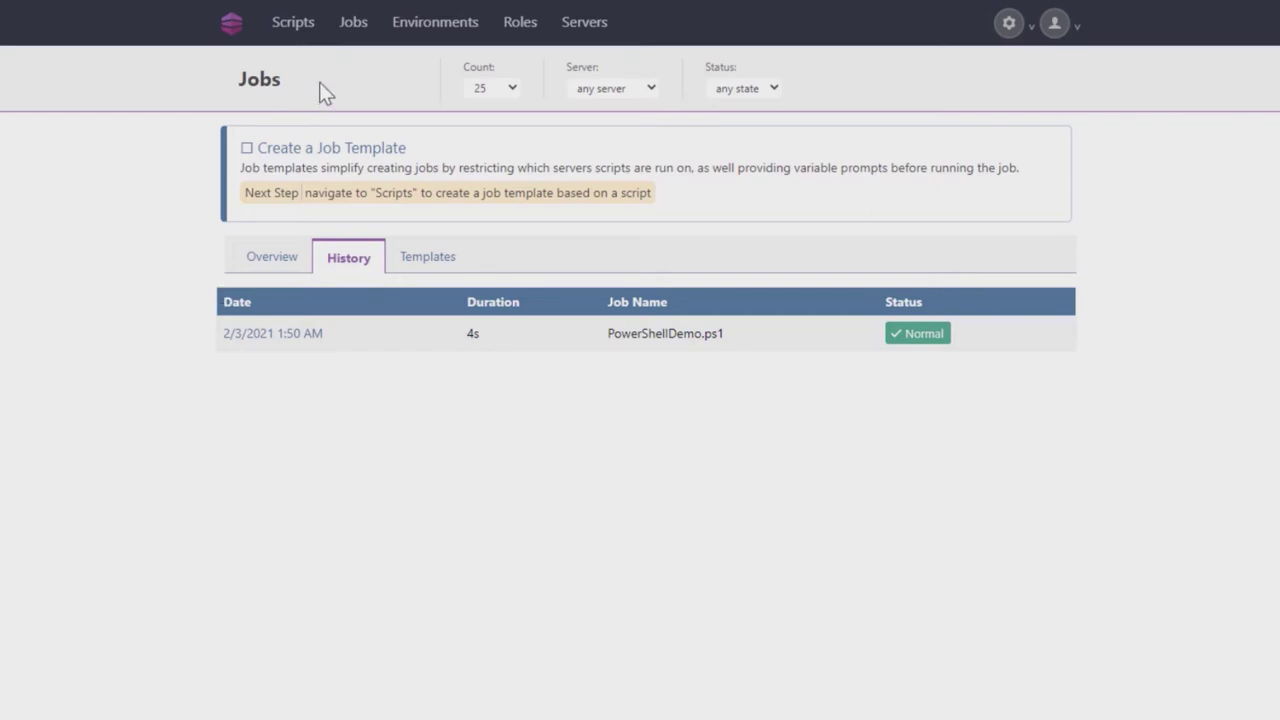
# - Create a job template from the PowerShellDemo script with the default options
pyautogui.click(294, 24)
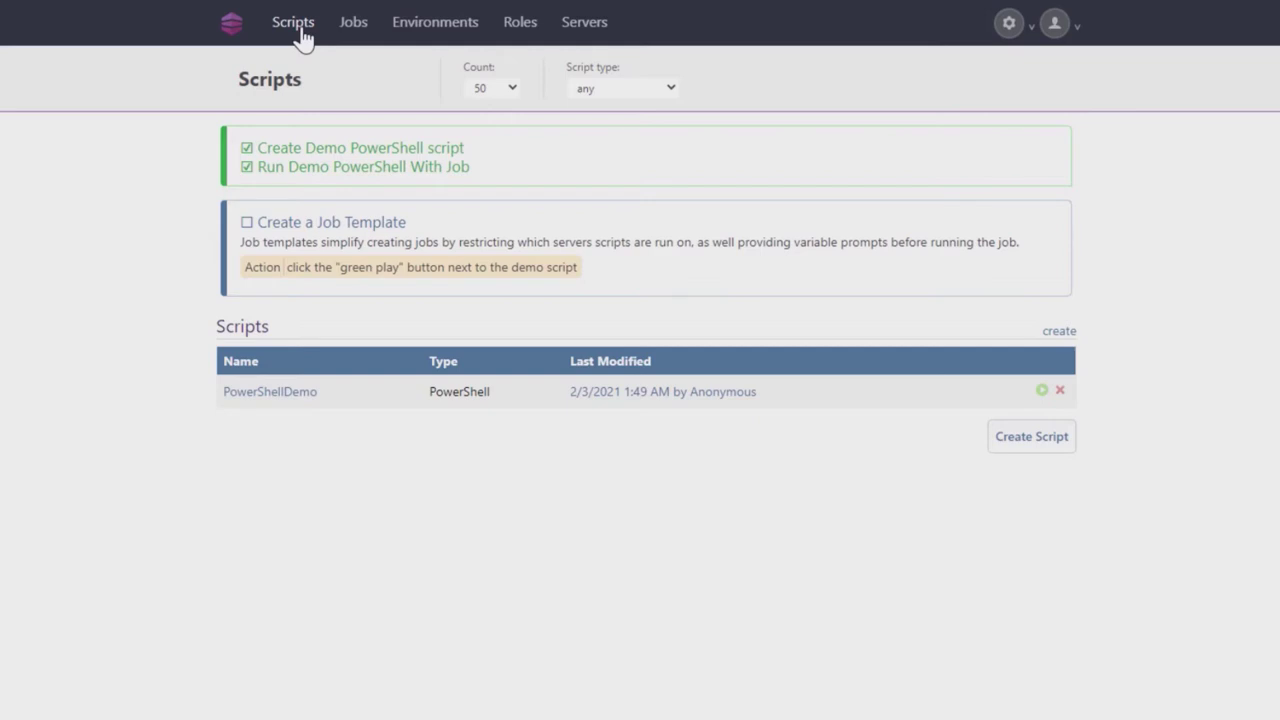
pyautogui.click(1058, 406)
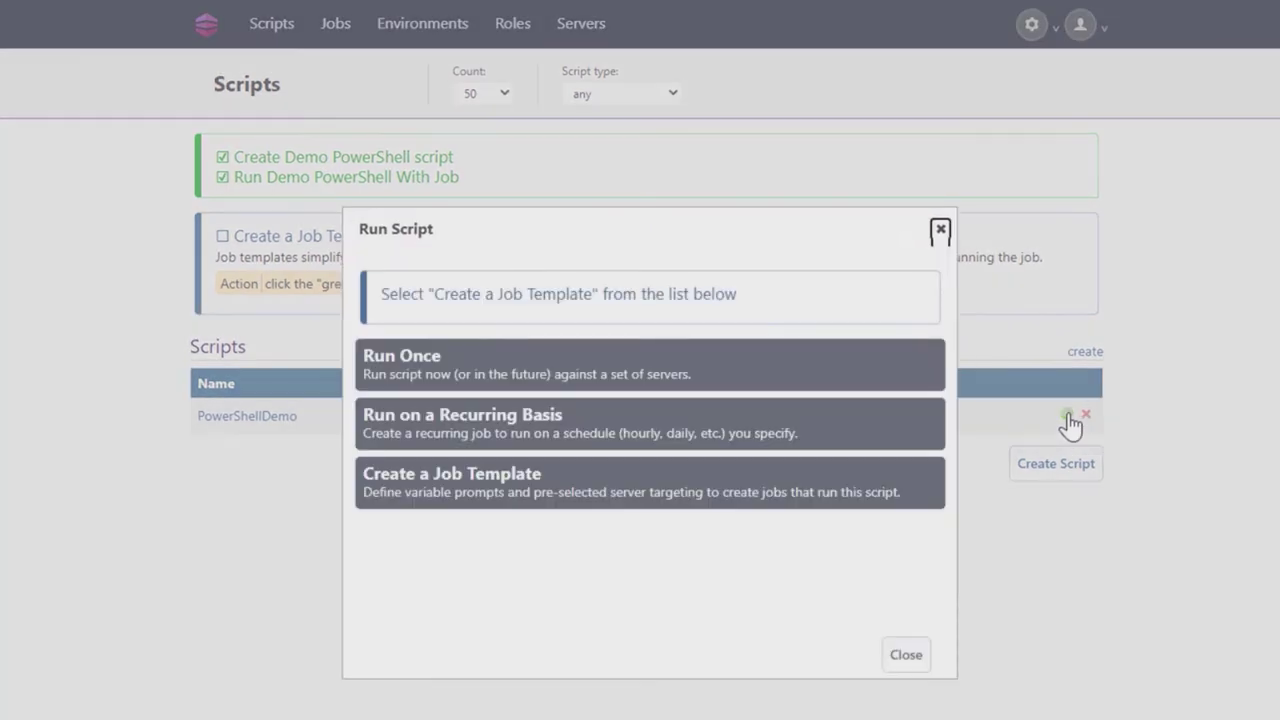
pyautogui.click(766, 489)
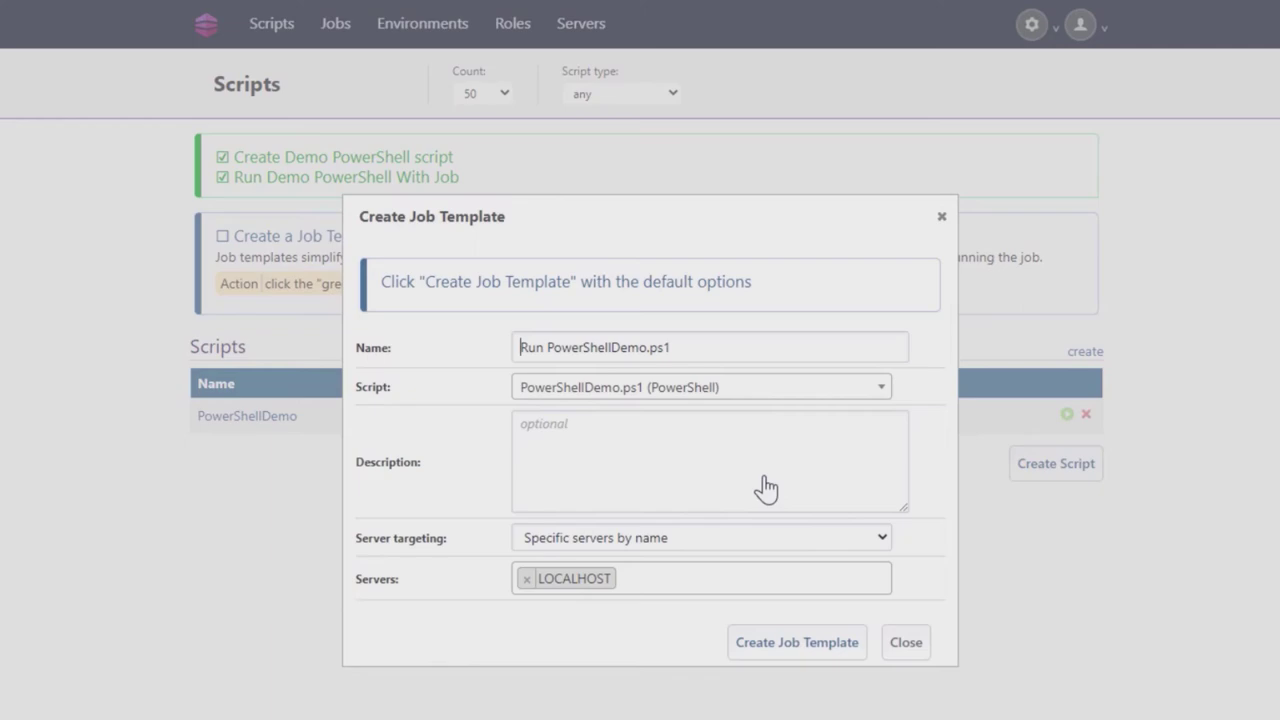
pyautogui.click(773, 655)
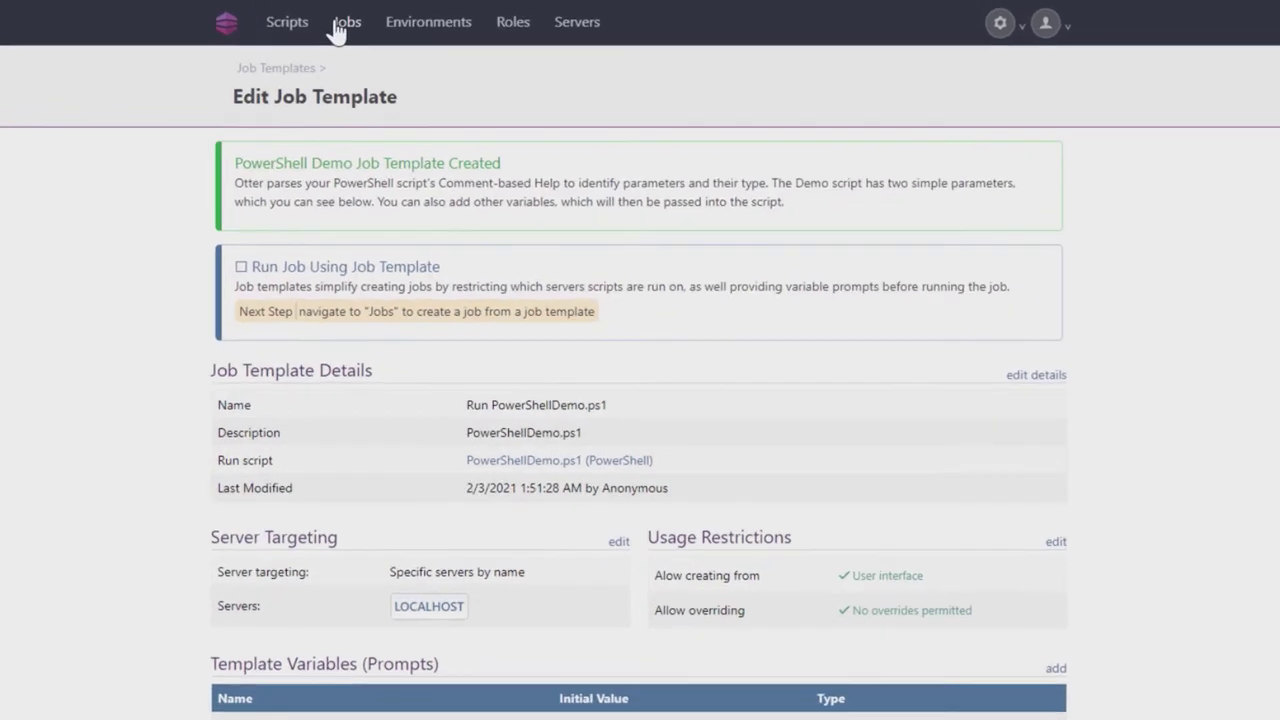
# - Create a job from the Run PowerShellDemo.ps1 template, filling in $YourName with the person's first name and enabling $EnableCuteMode
pyautogui.click(337, 28)
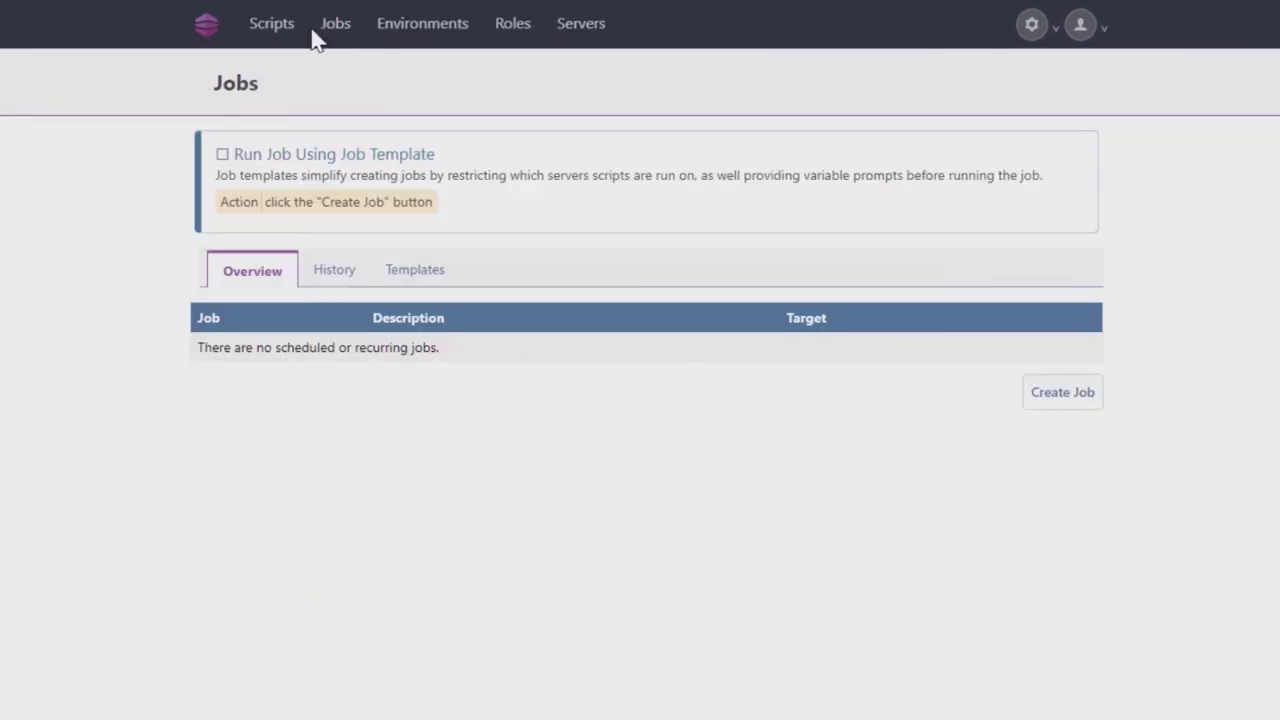
pyautogui.click(1062, 393)
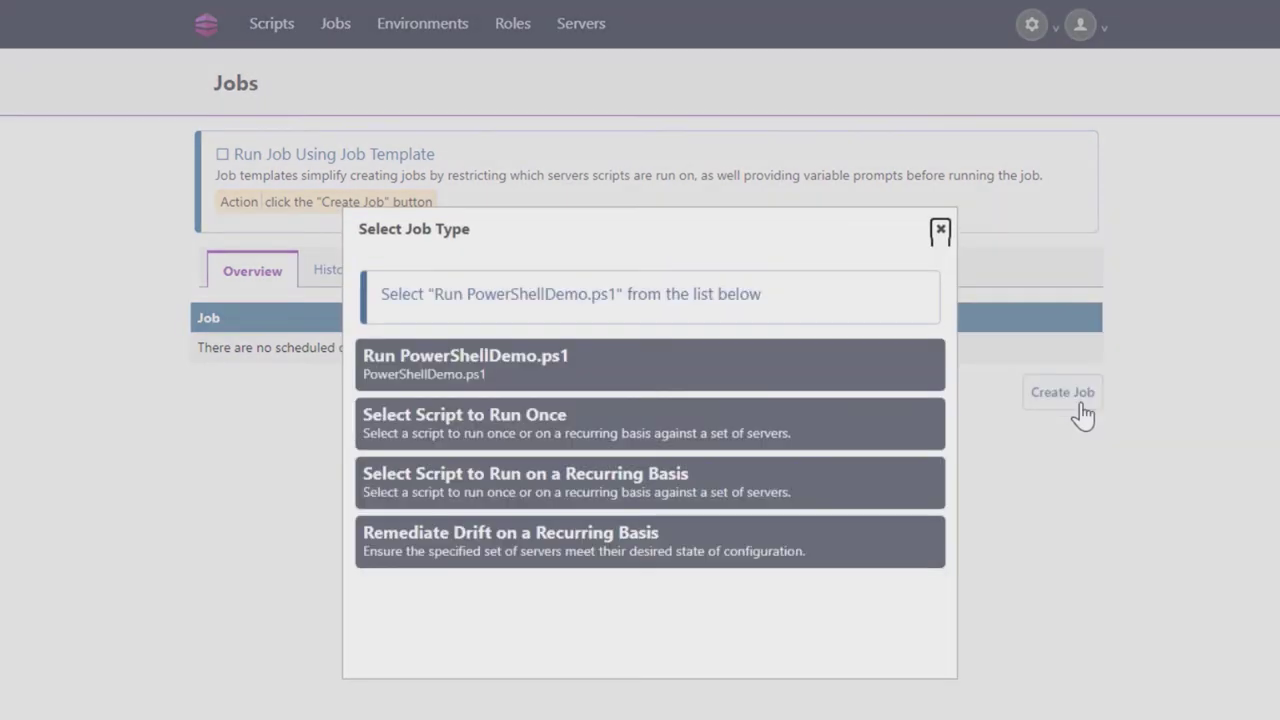
pyautogui.click(860, 383)
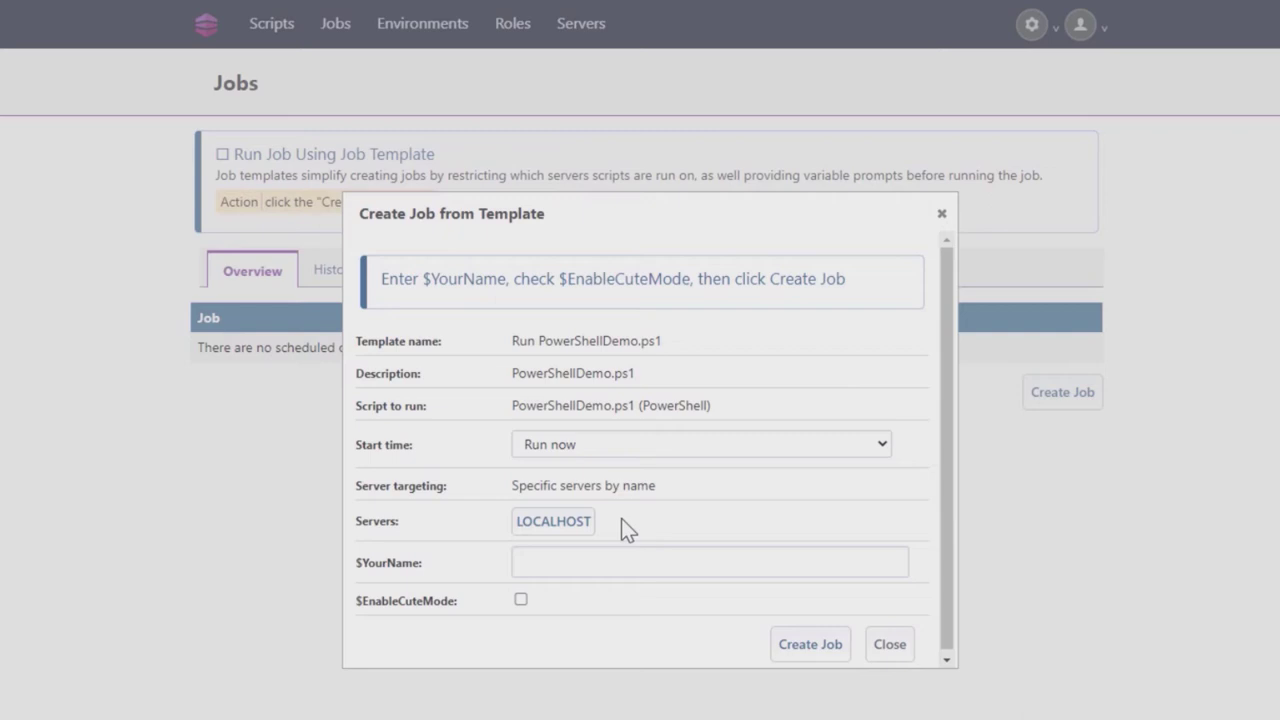
pyautogui.click(609, 568)
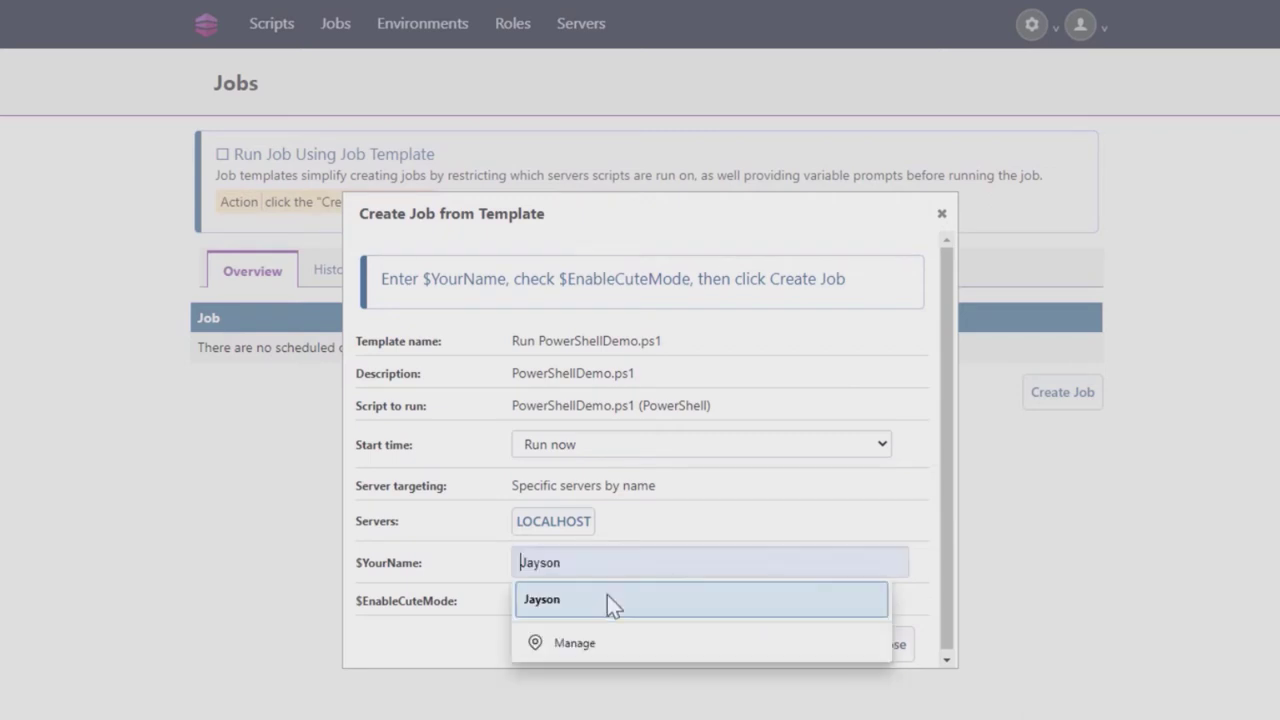
pyautogui.click(607, 596)
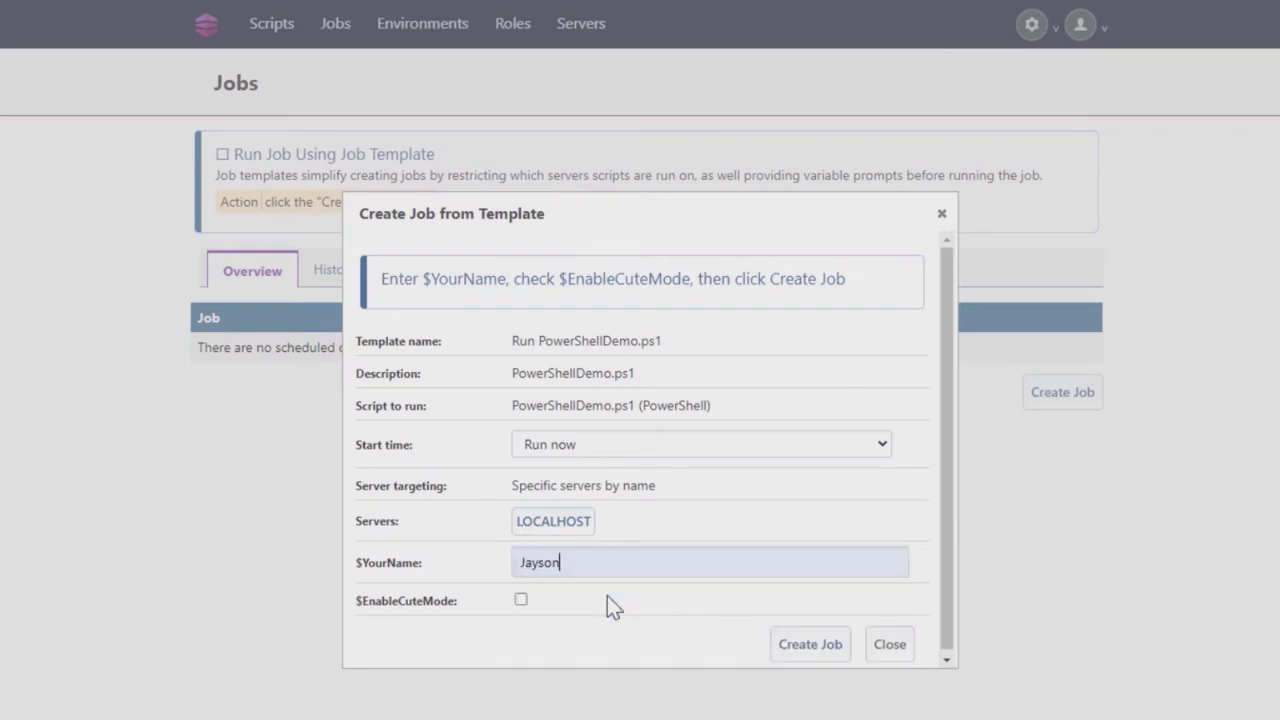
pyautogui.click(521, 600)
pyautogui.click(780, 652)
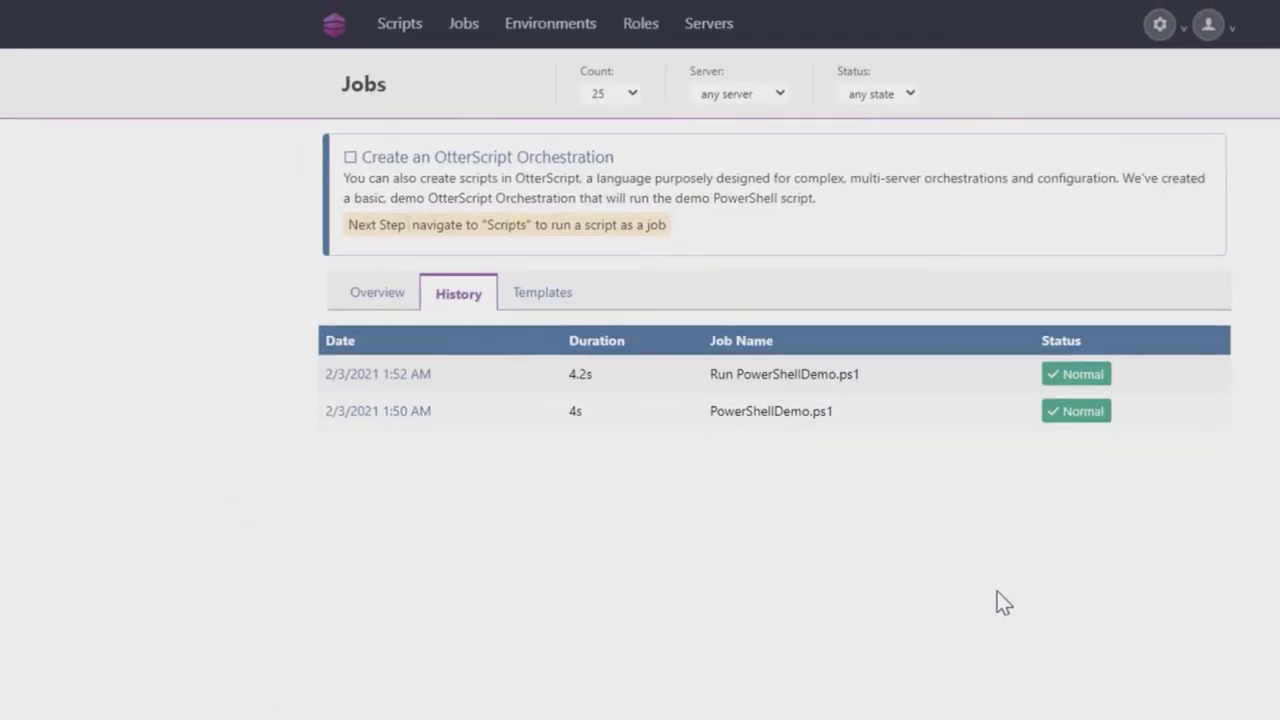
# - Create the built-in demo OtterScript orchestration
pyautogui.click(406, 32)
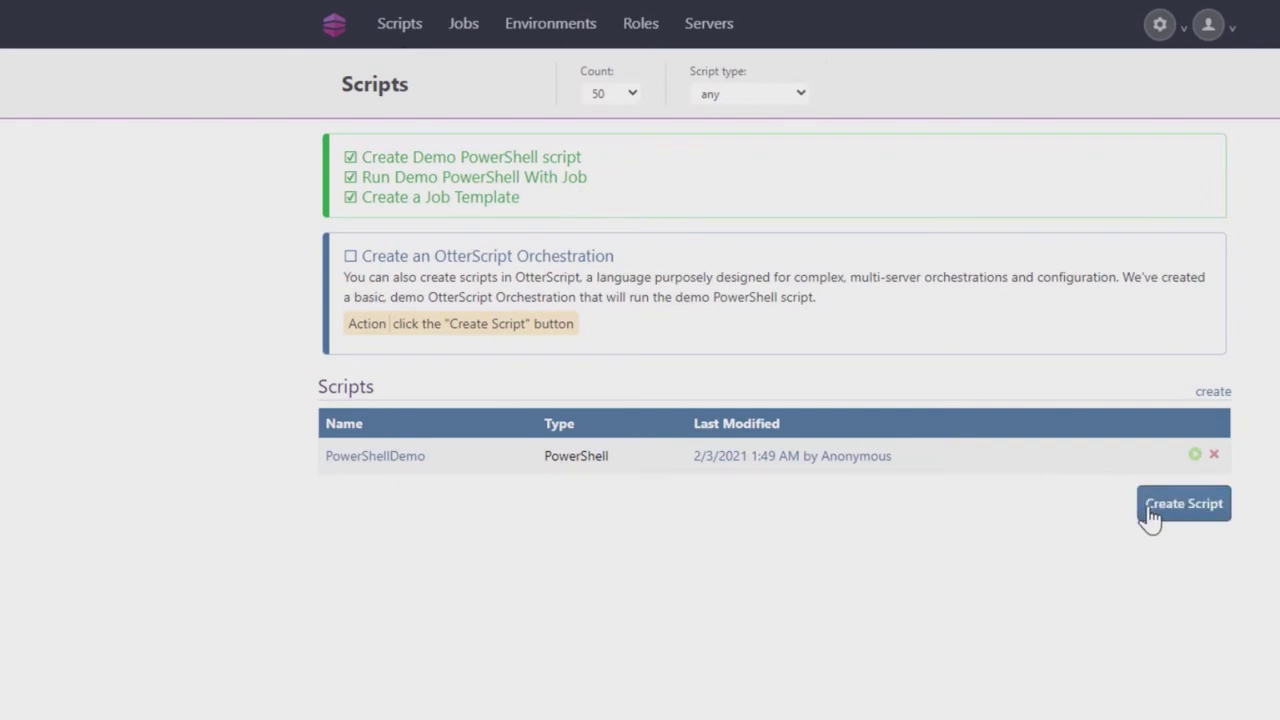
pyautogui.click(1183, 504)
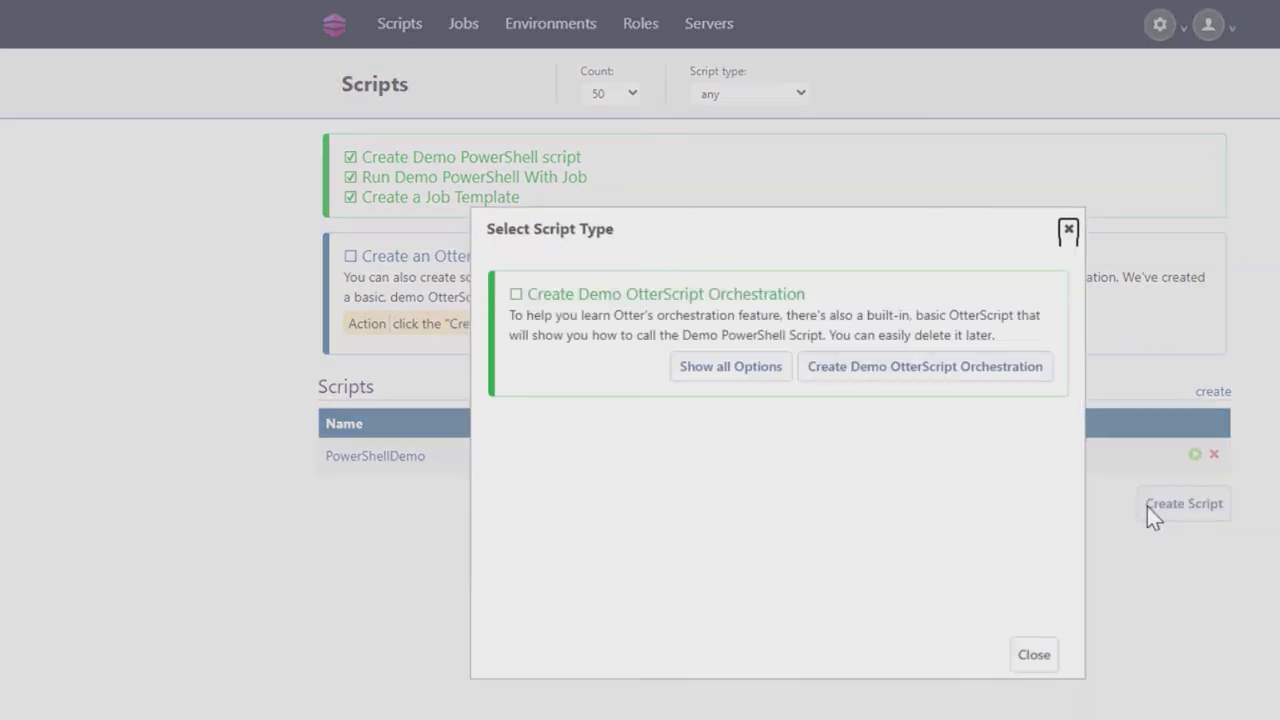
pyautogui.click(904, 372)
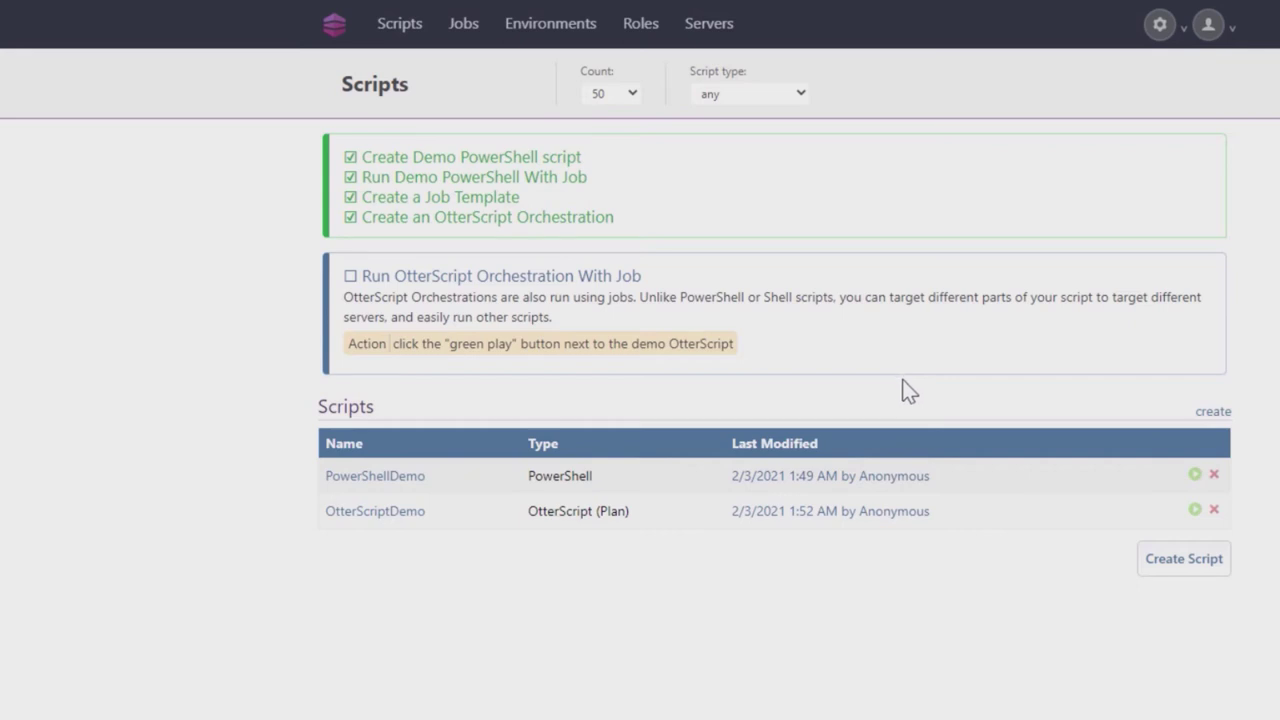
# - Run the OtterScriptDemo script once with a job whose server targeting is set to Custom server targeting
pyautogui.click(1193, 510)
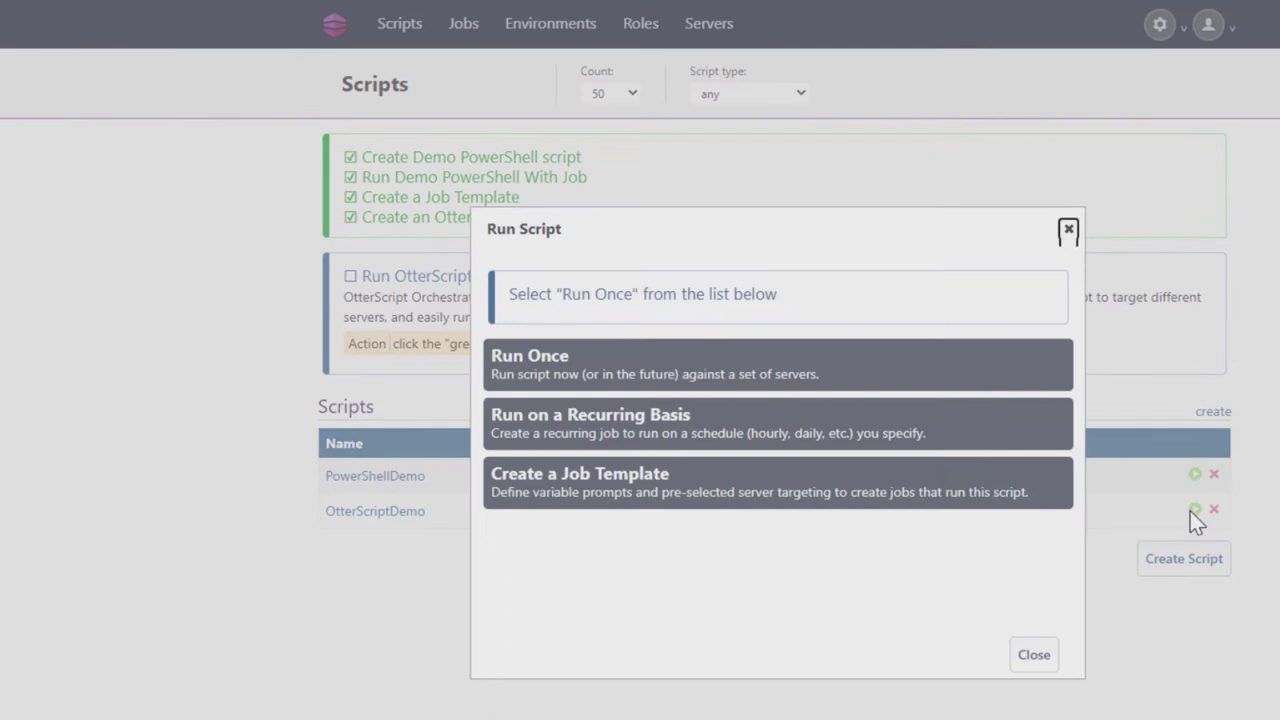
pyautogui.click(835, 362)
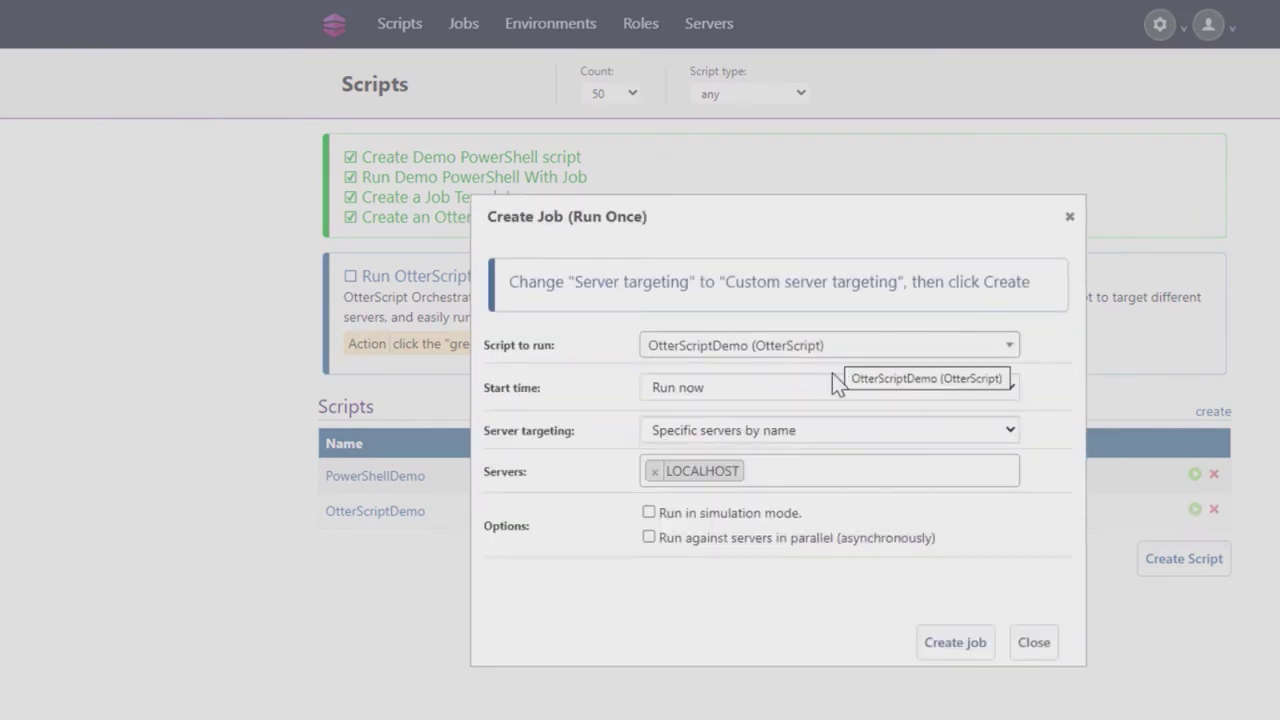
pyautogui.click(826, 428)
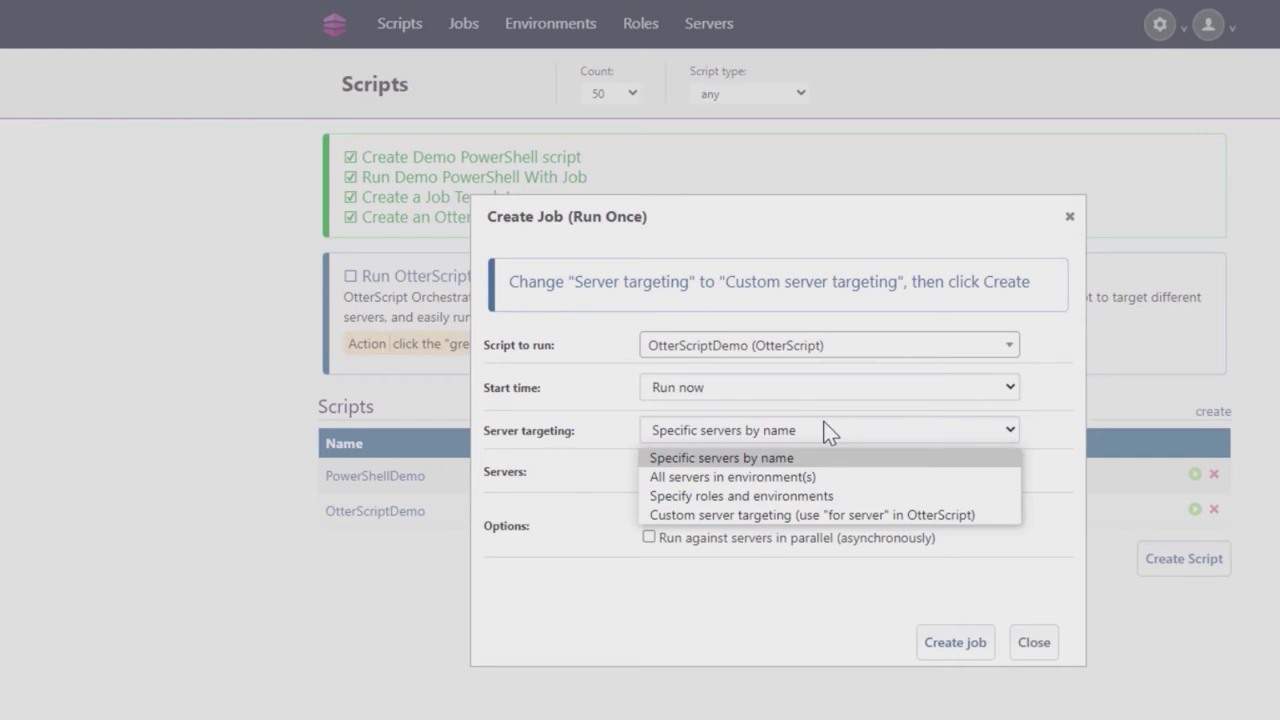
pyautogui.click(827, 514)
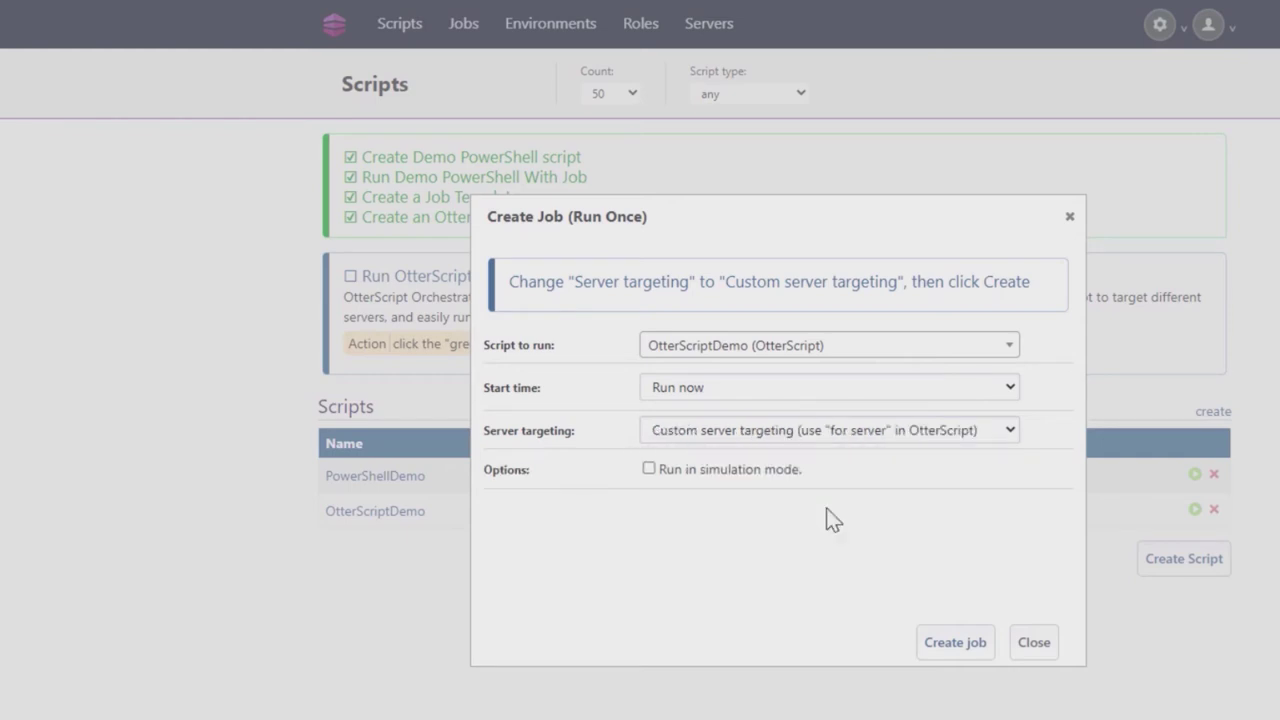
pyautogui.click(952, 640)
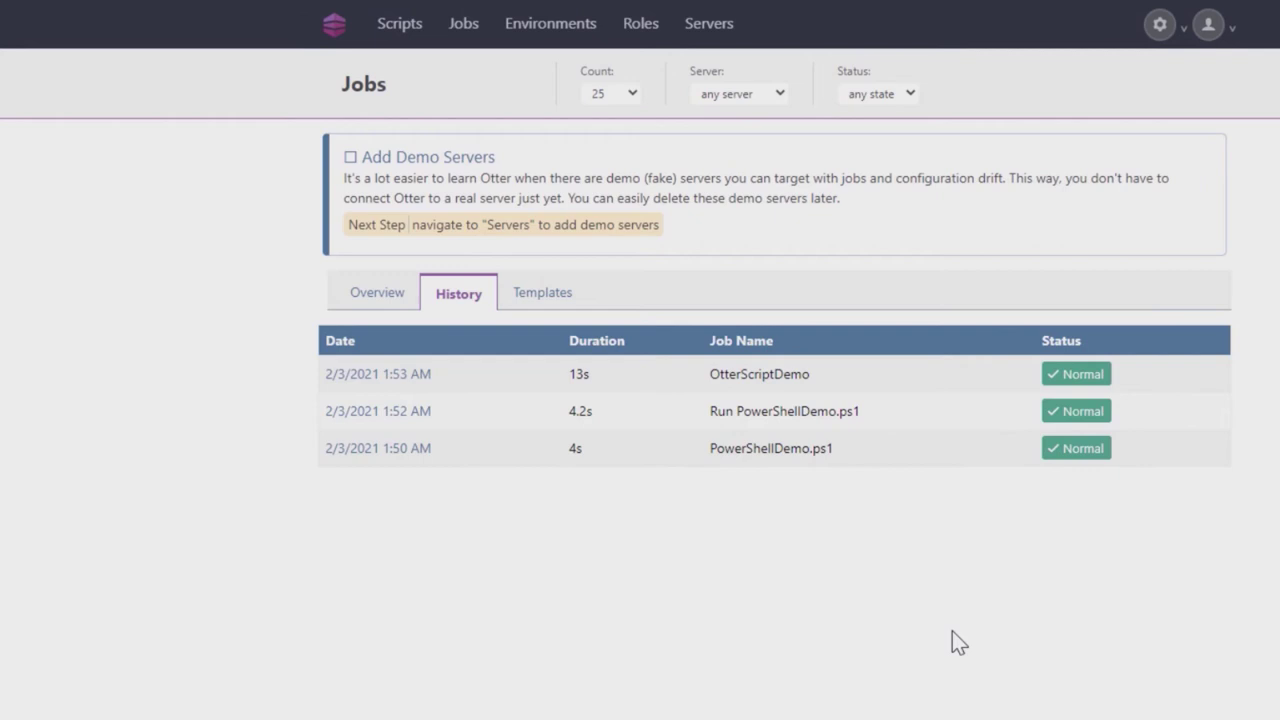
# - Add the demo servers and create the "demo-secure-ports" demo server role
pyautogui.click(696, 30)
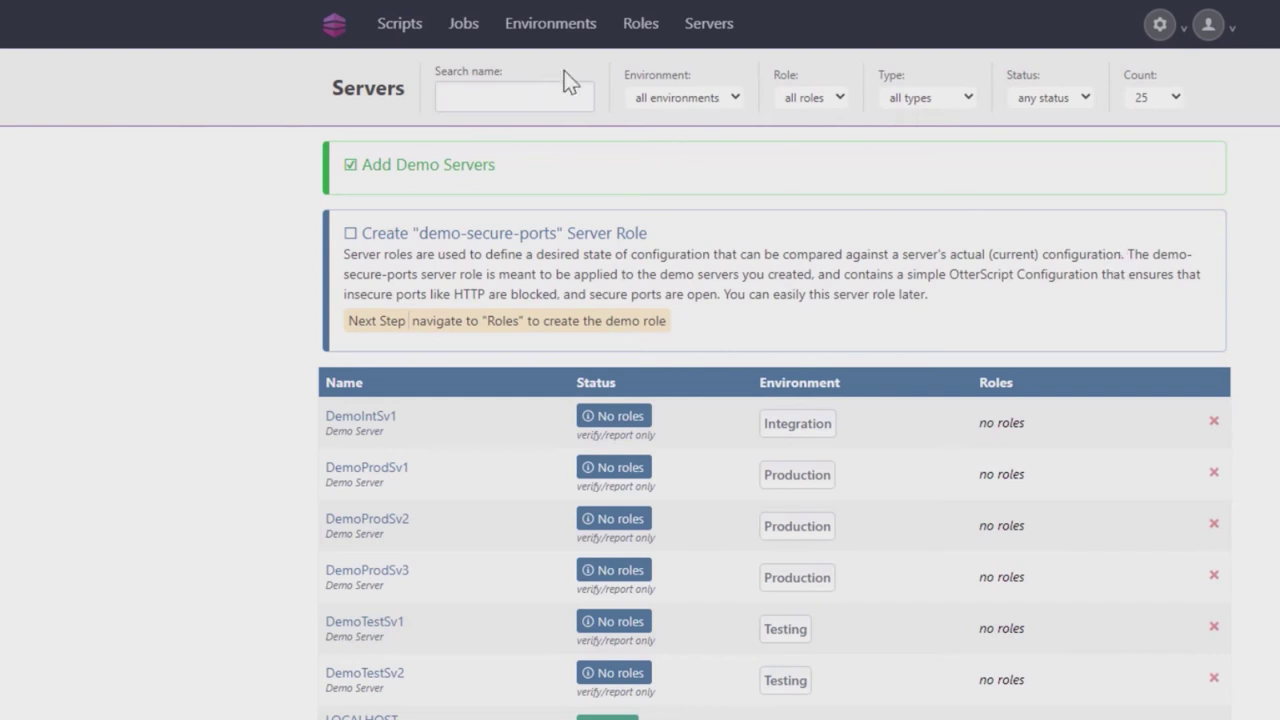
pyautogui.click(639, 44)
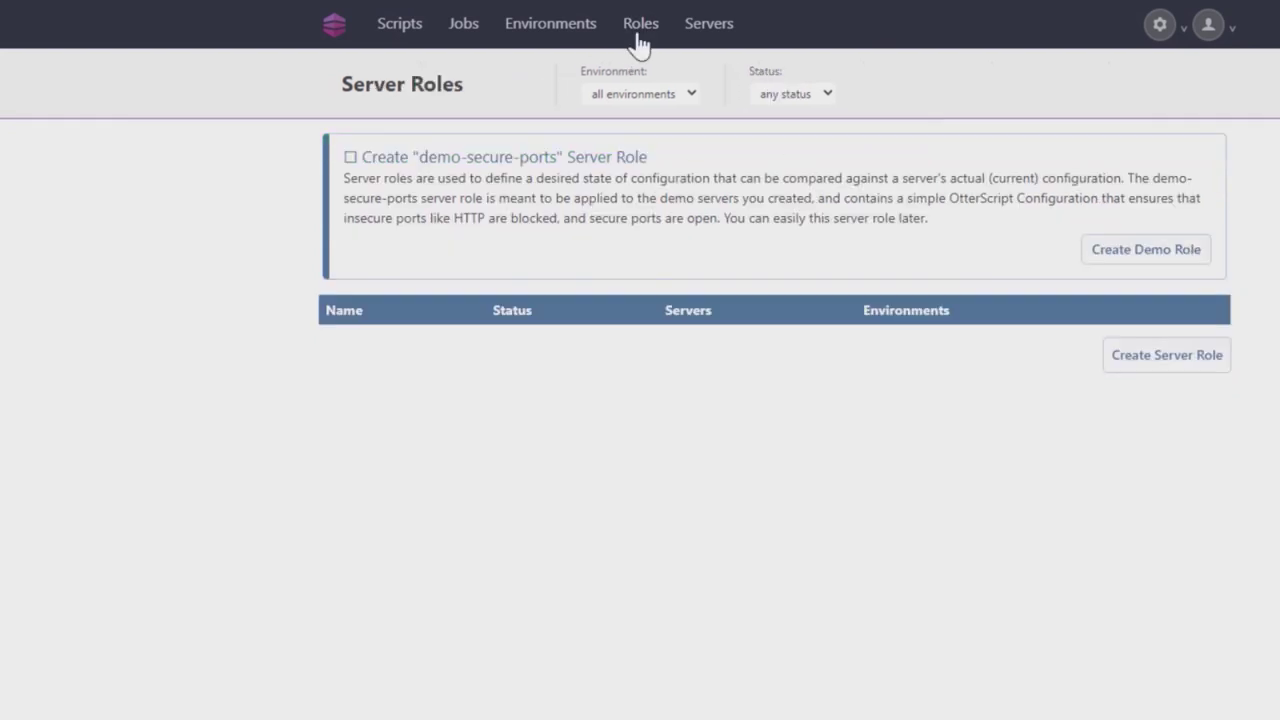
pyautogui.click(1176, 262)
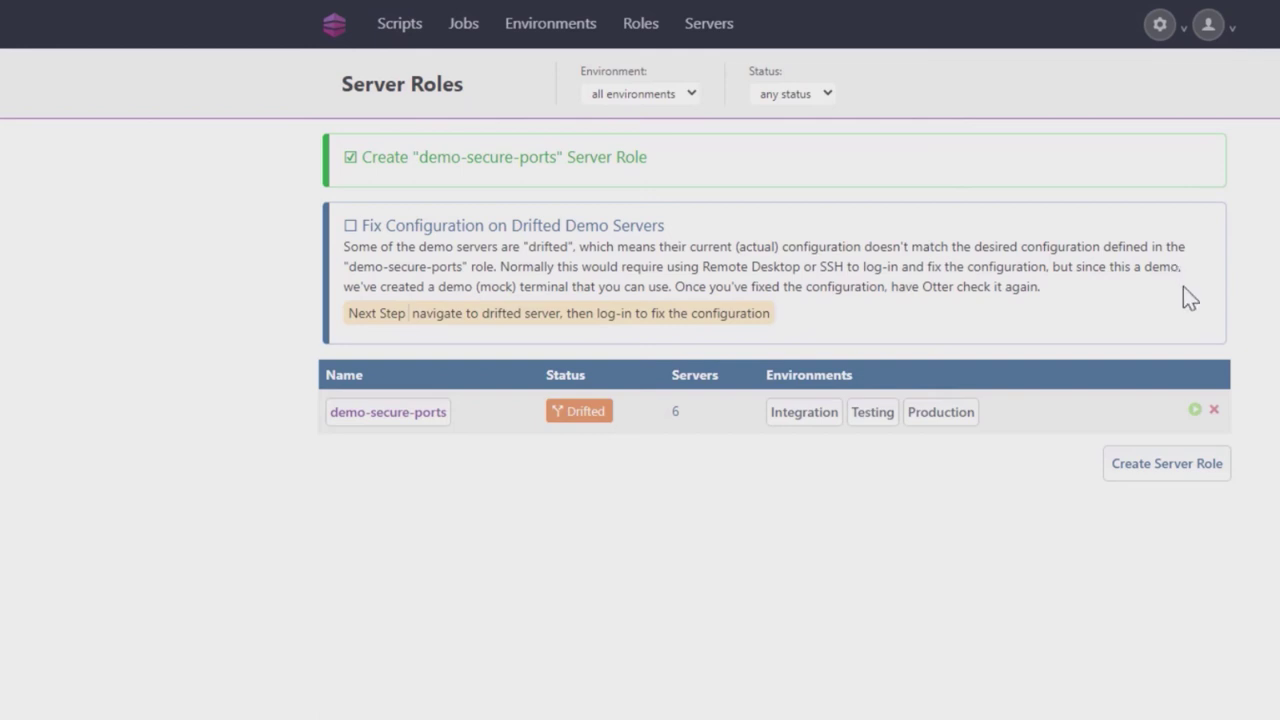
# - Open the demo remote log-in terminal for the drifted server DemoProdSv1
pyautogui.click(711, 28)
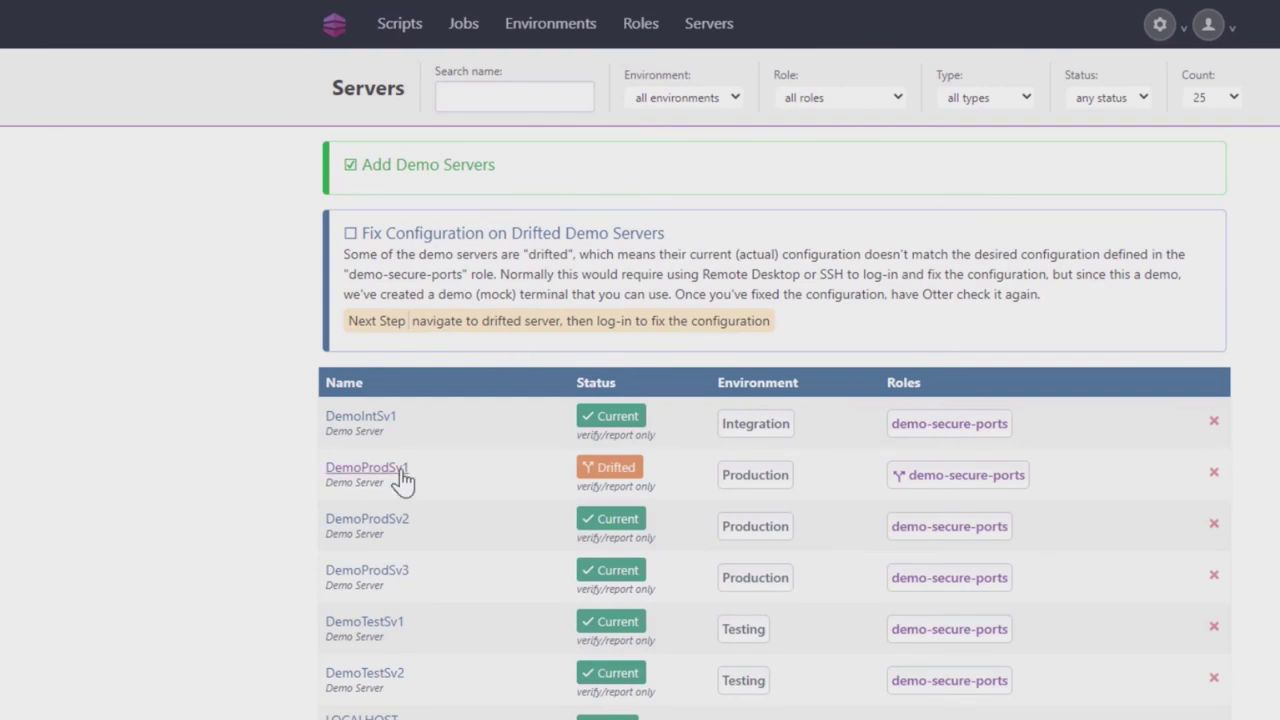
pyautogui.click(403, 472)
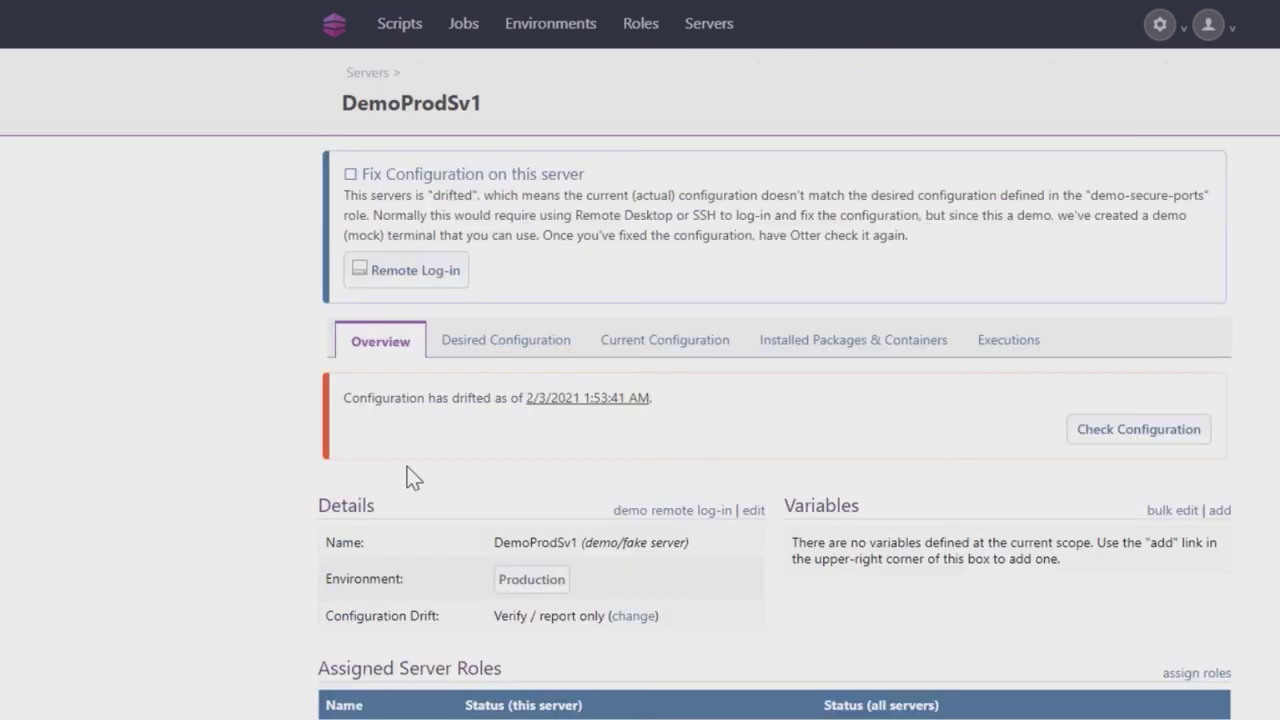
pyautogui.click(455, 295)
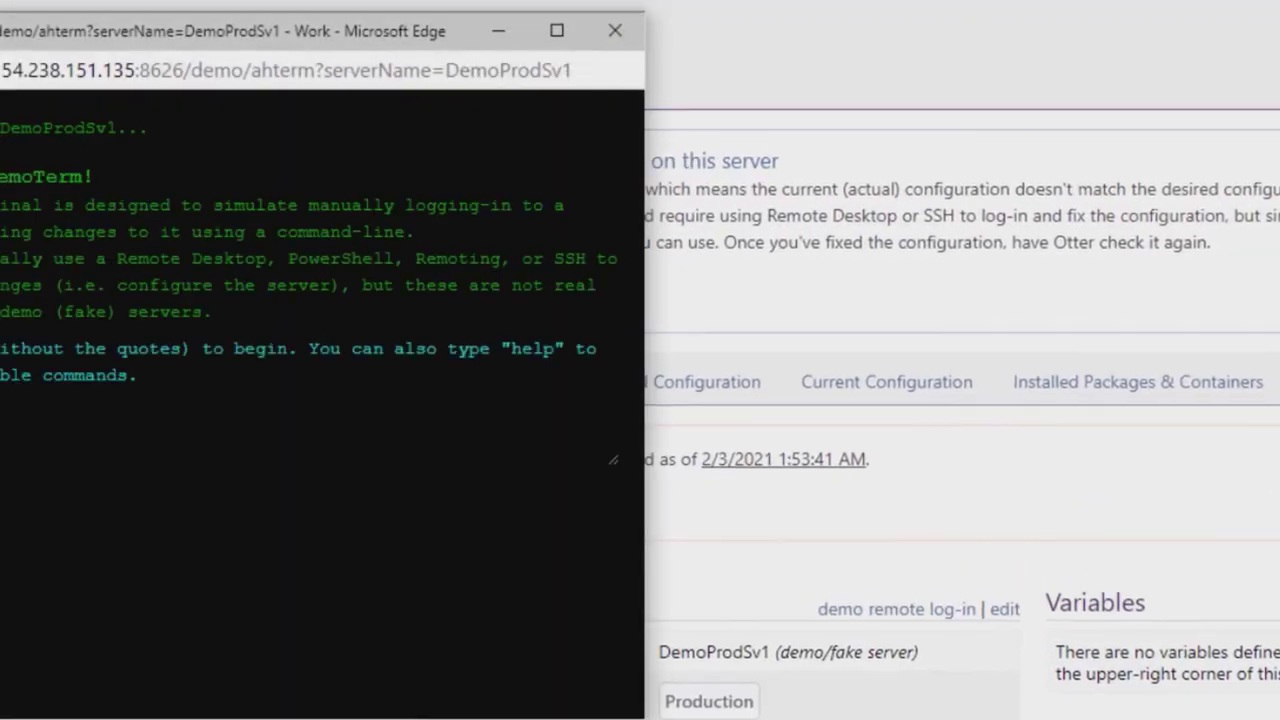
# - List the firewall rules in the terminal, set the Domain FTP rule on port 21 to Allow="False" and add FTPS on port 990 with Allow="True"
pyautogui.click(444, 383)
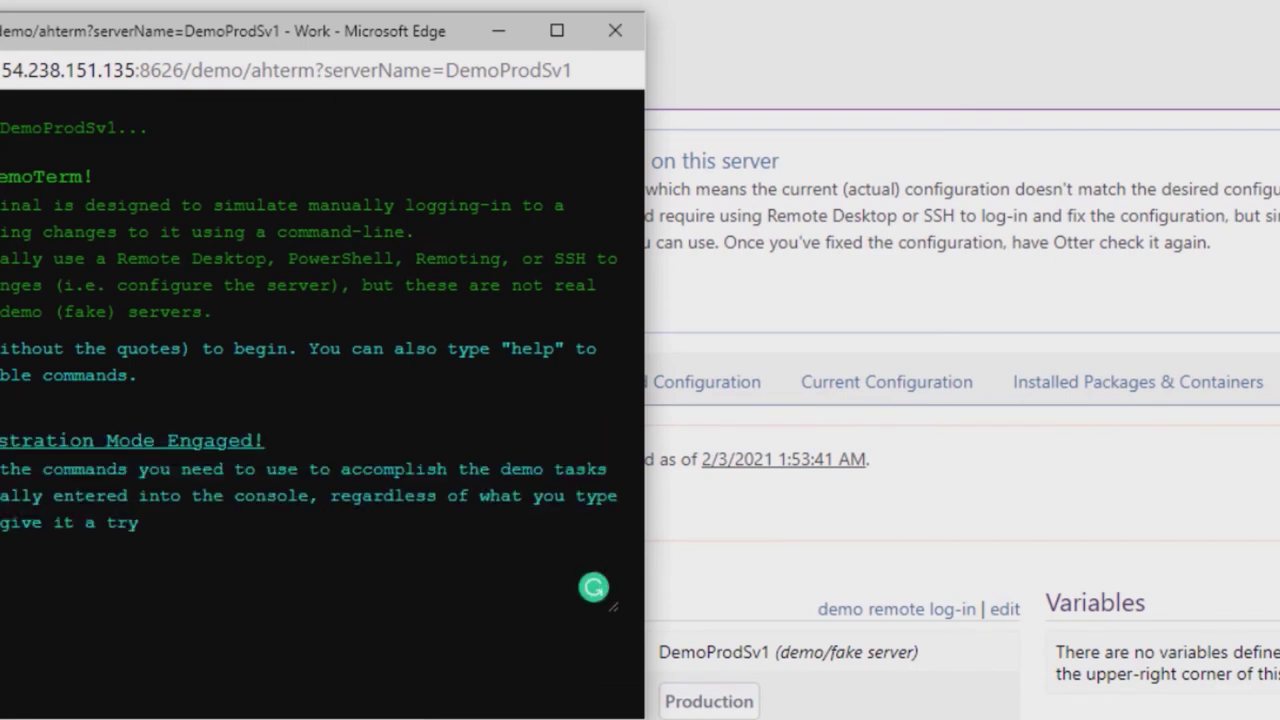
pyautogui.press('Return')
pyautogui.write('et started')
pyautogui.press('Return')
pyautogui.write('Get-NetFirewallRule')
pyautogui.press('Return')
pyautogui.write('Get-NetFirewallRule -Name=FTP')
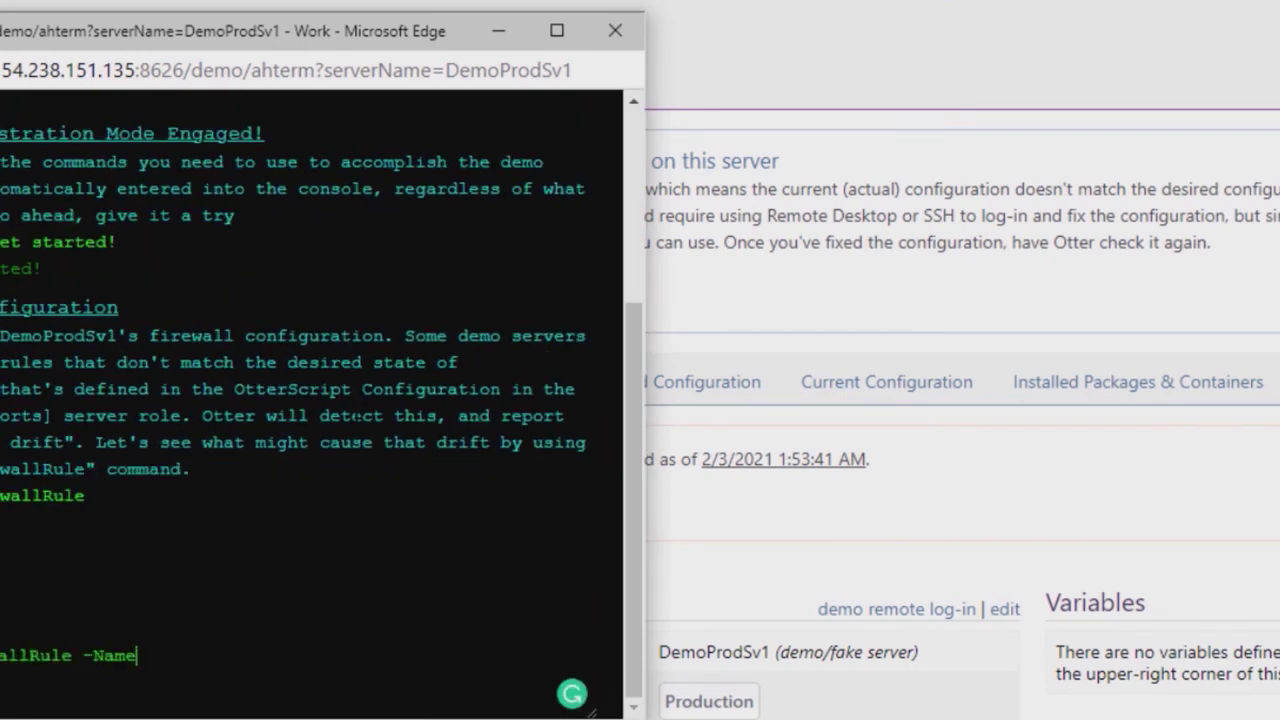
pyautogui.press('Return')
pyautogui.write('Set-NetFirewallRule -Name="FTP" -Profi')
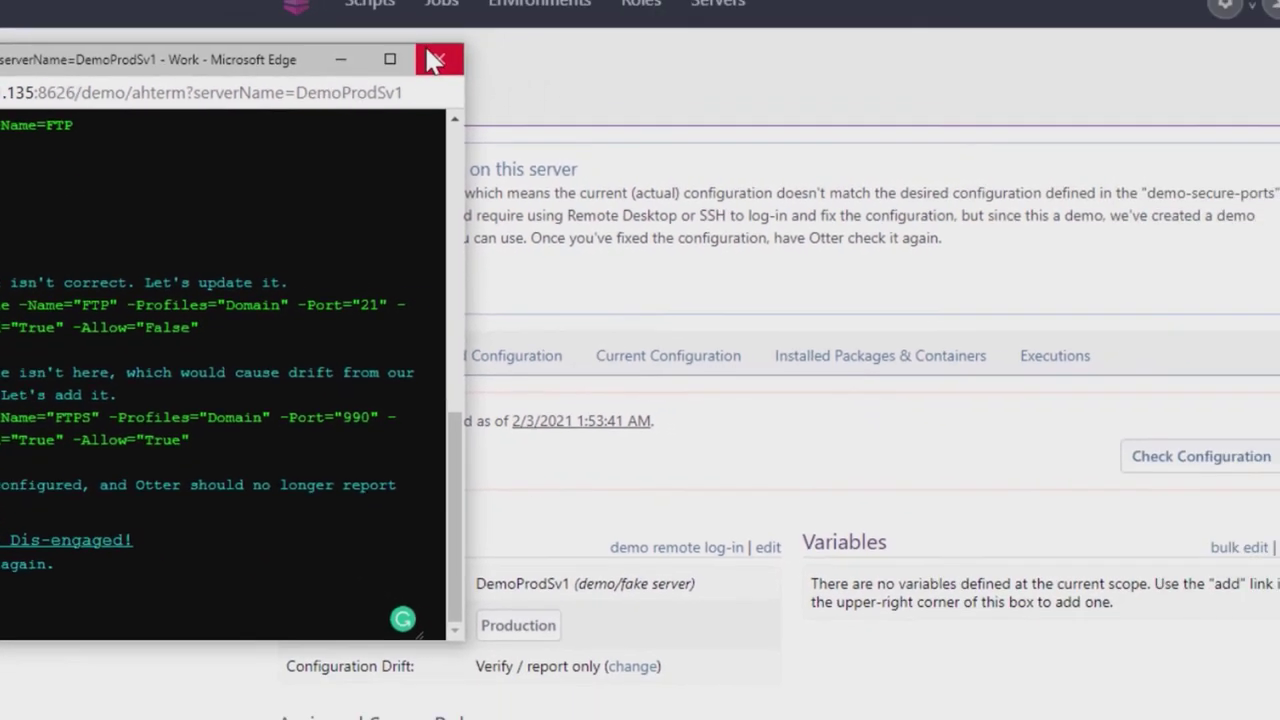
# - Close the terminal and check the configuration of DemoProdSv1 again
pyautogui.click(612, 31)
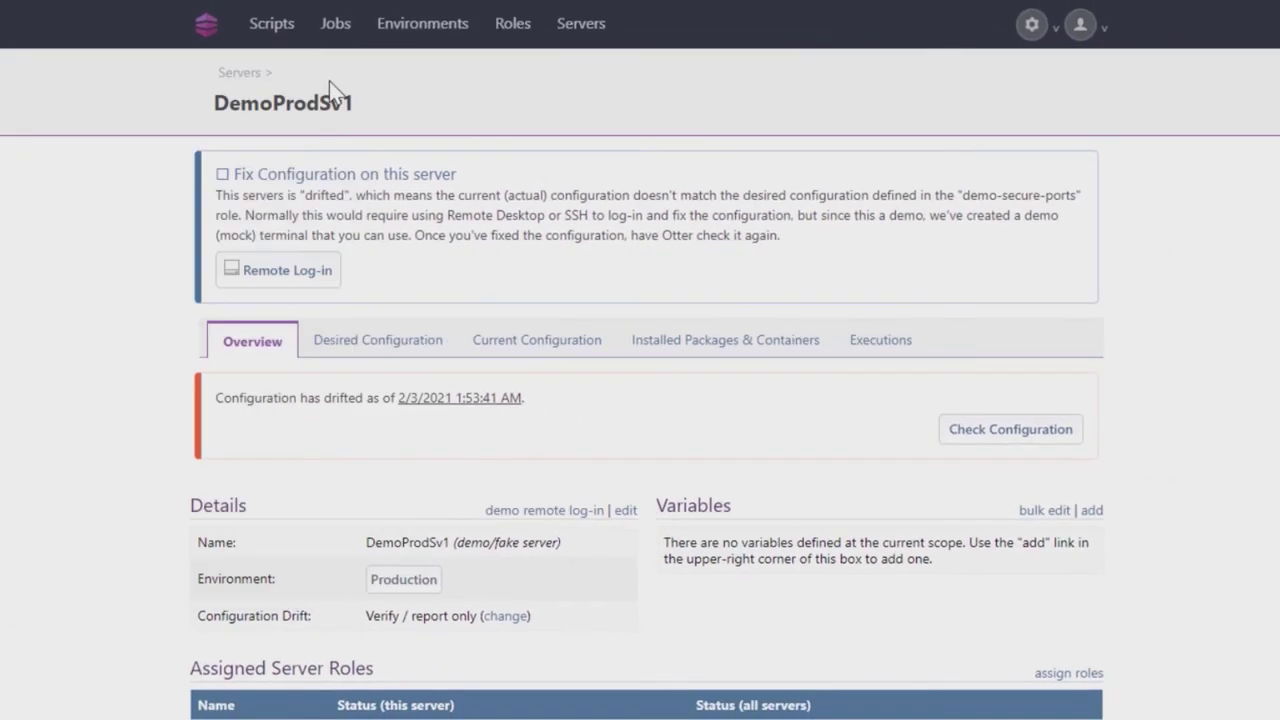
pyautogui.click(1031, 453)
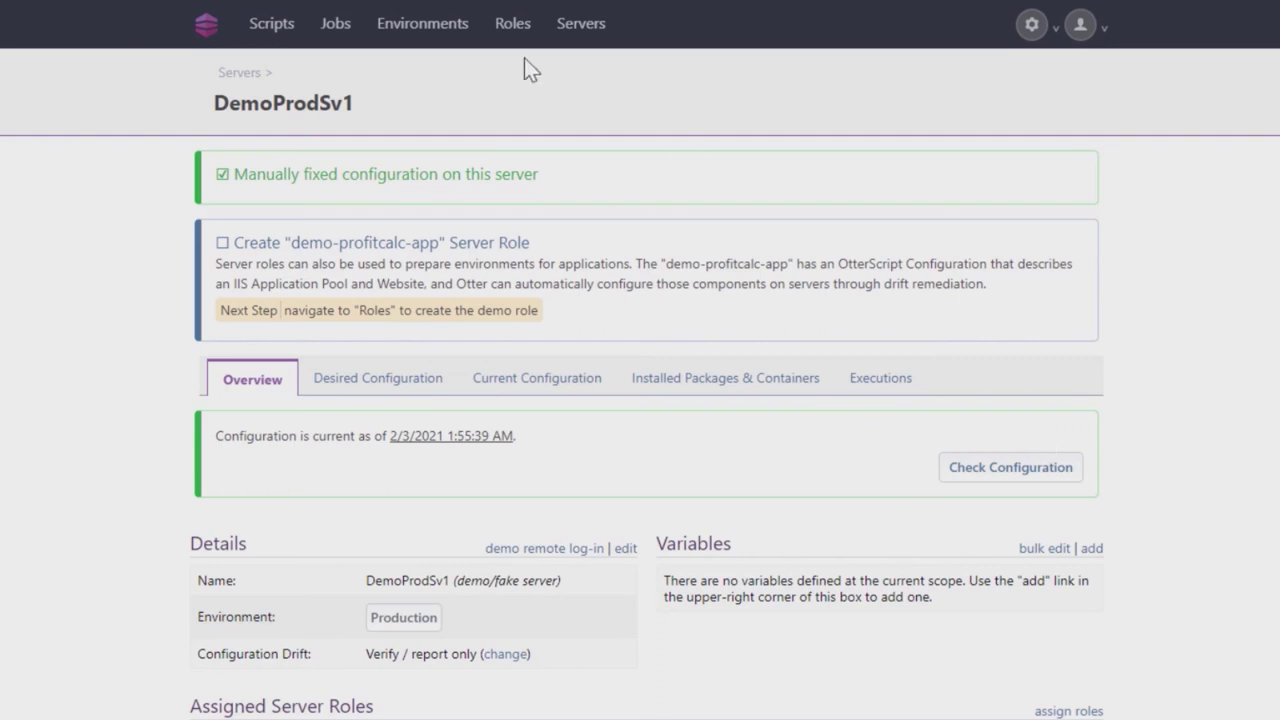
# - Create the "demo-profitcalc-app" demo server role, then open it and view its assigned servers
pyautogui.click(513, 24)
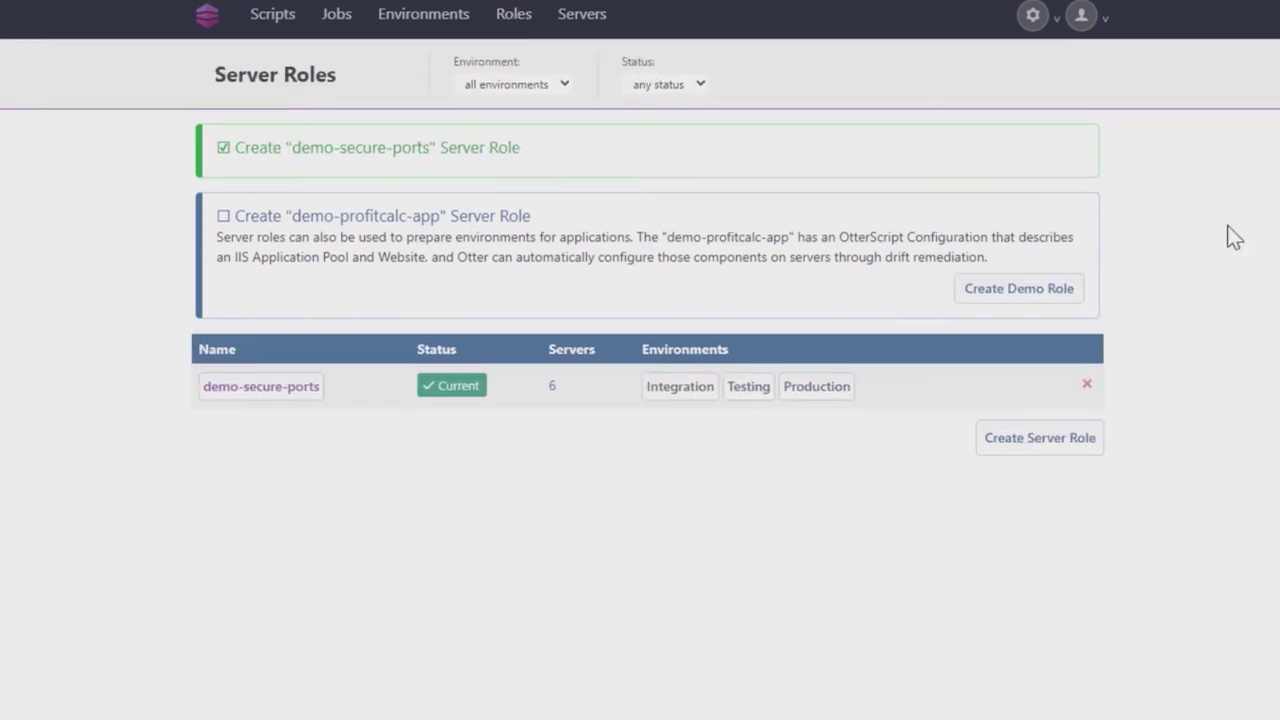
pyautogui.click(1063, 298)
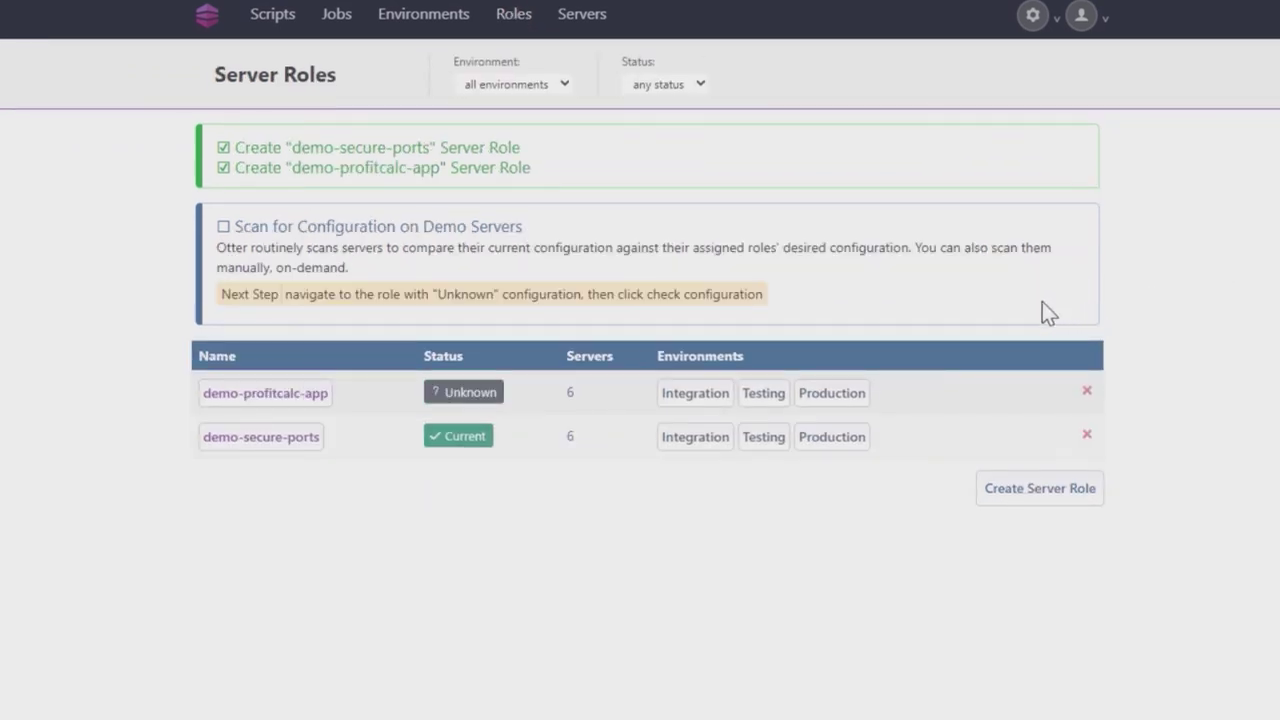
pyautogui.click(322, 396)
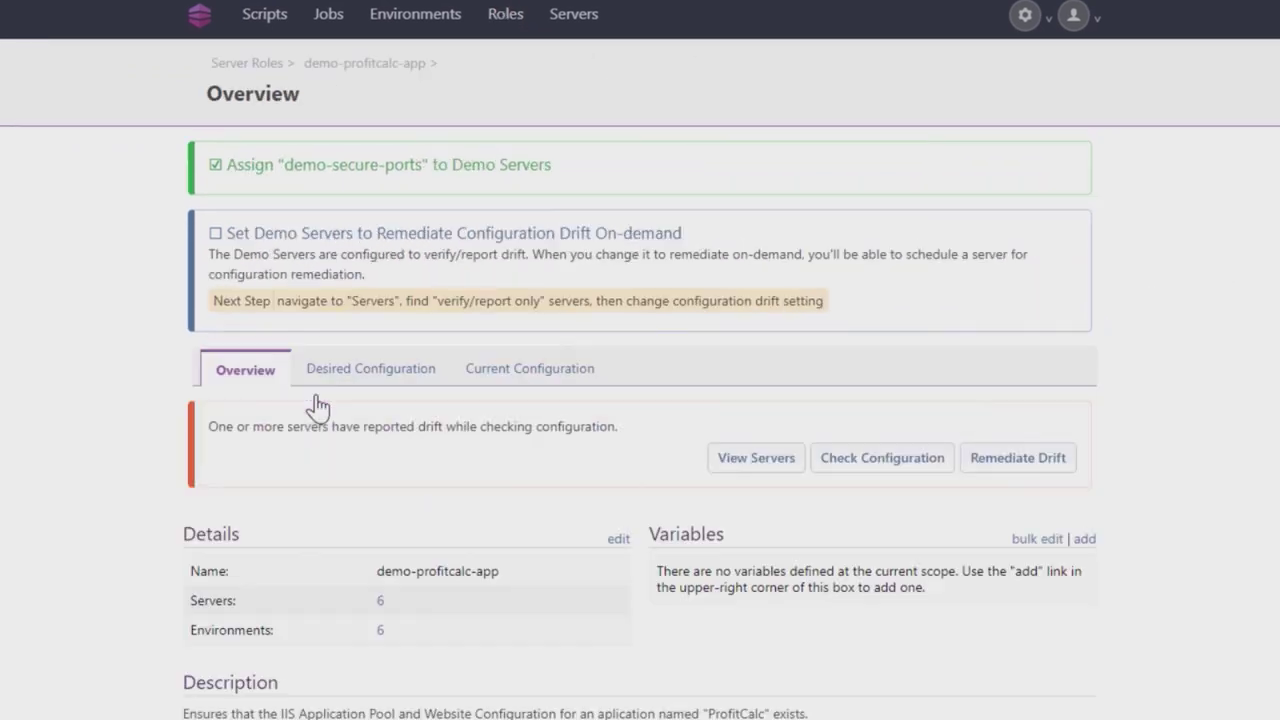
pyautogui.click(729, 464)
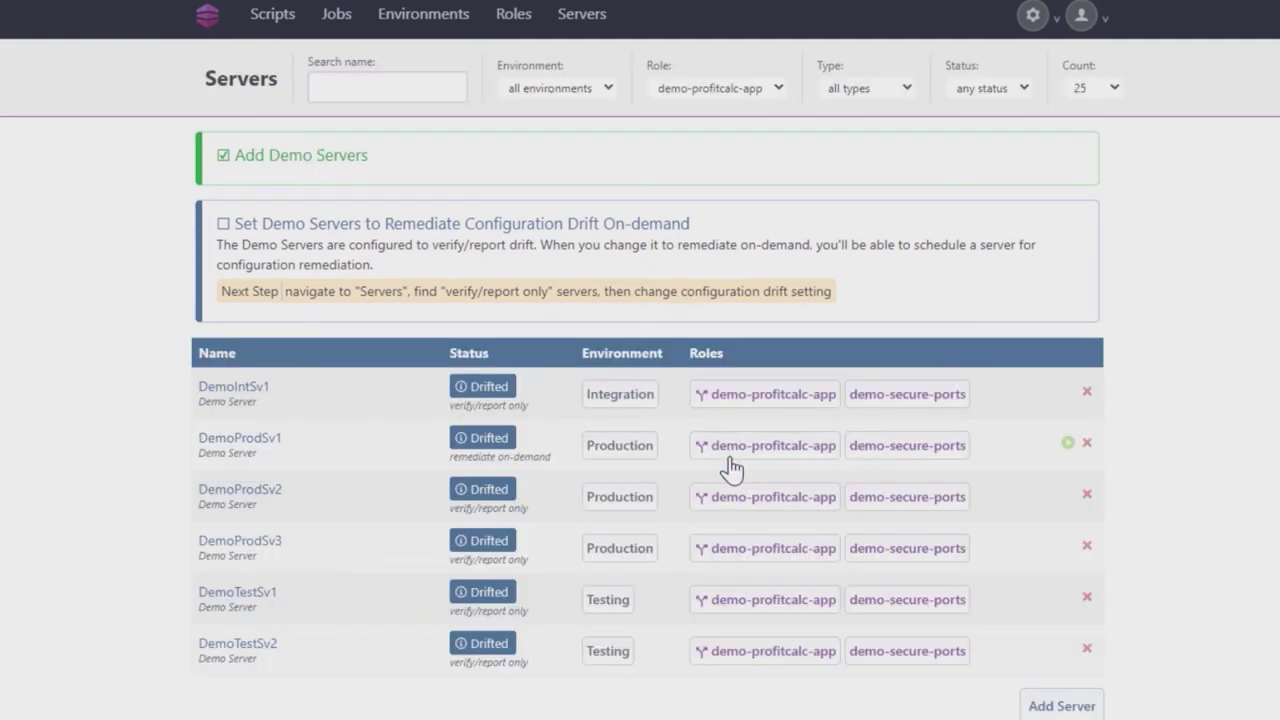
# - Set the drift remediation of server DemoIntSv1 to "On-demand or scheduled remediation" and save the setting
pyautogui.click(266, 390)
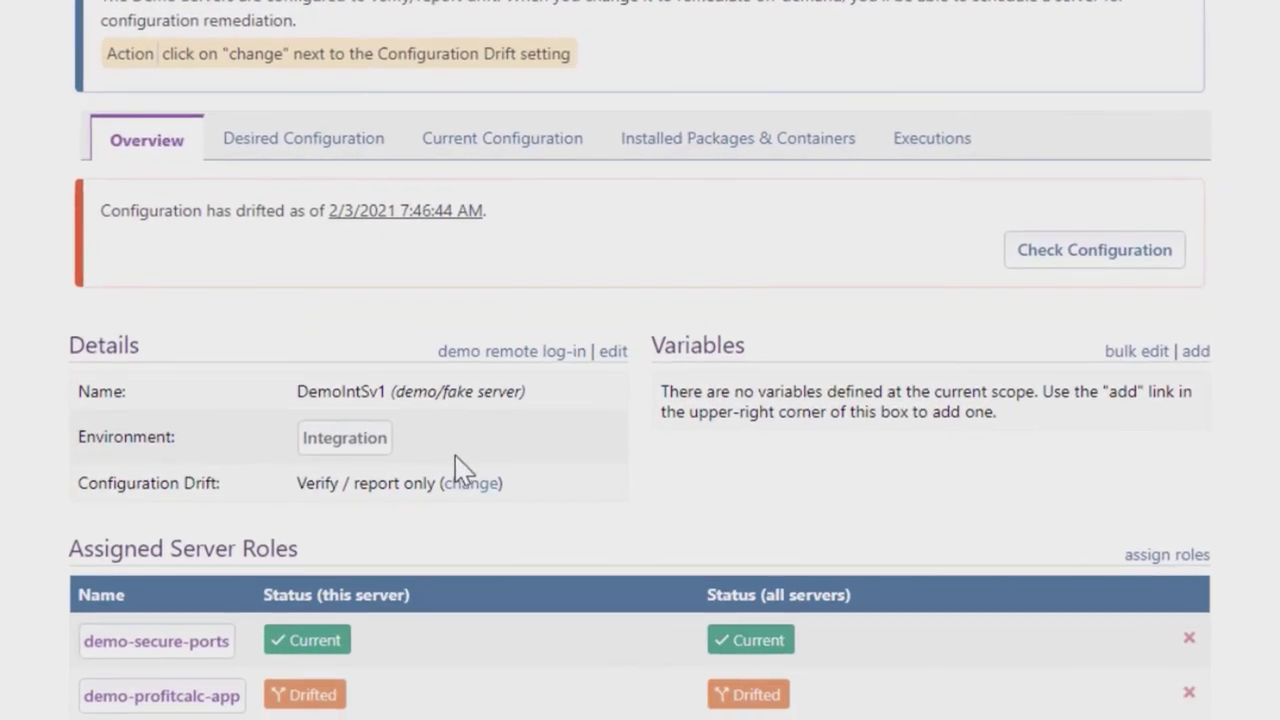
pyautogui.click(466, 485)
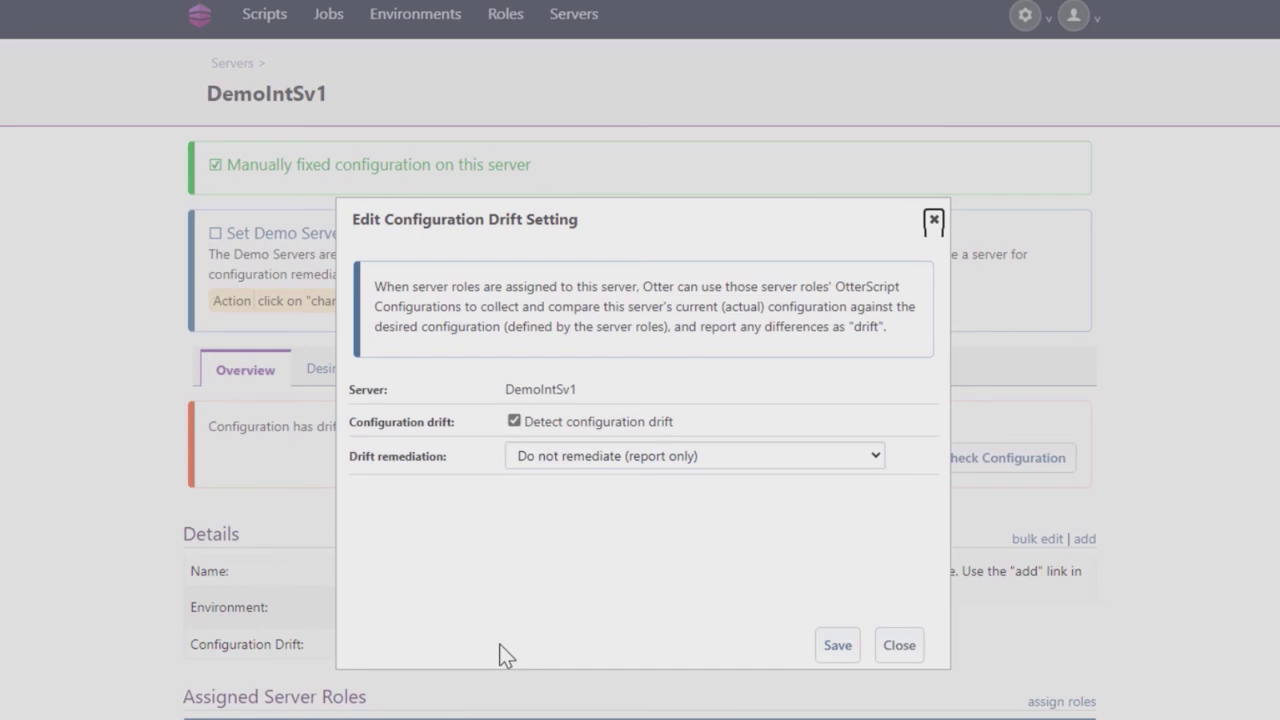
pyautogui.click(568, 458)
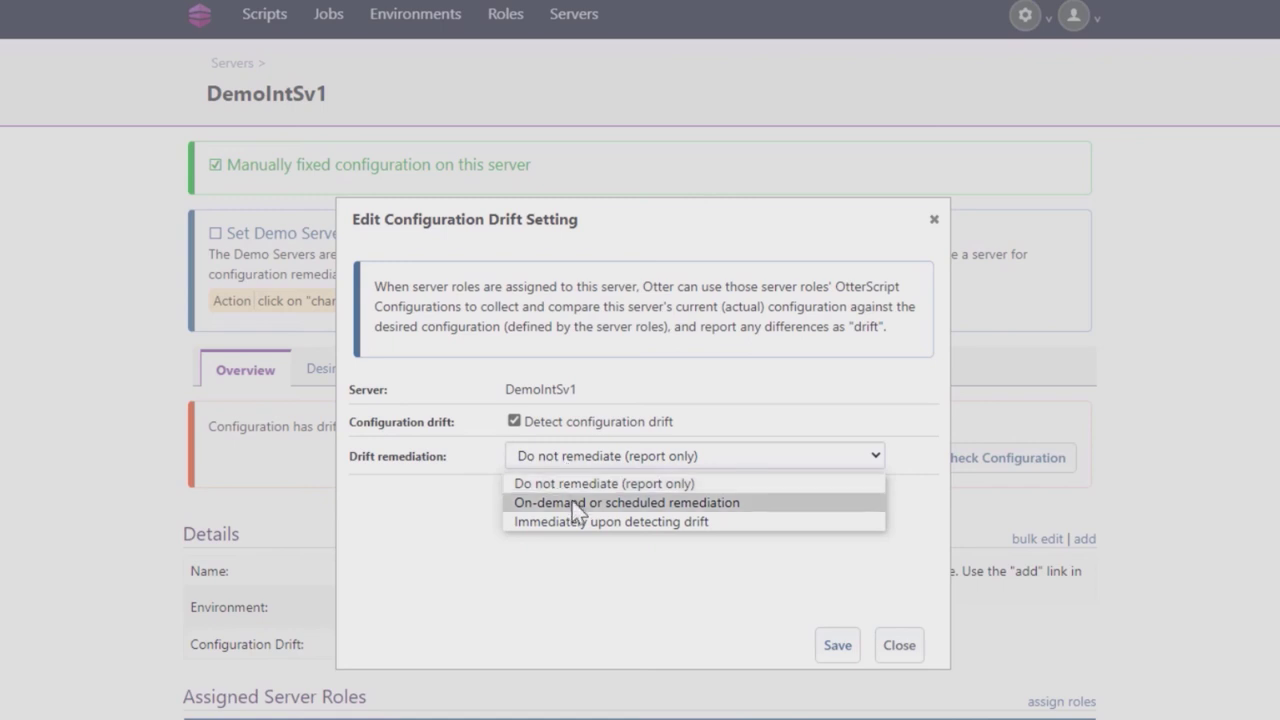
pyautogui.click(576, 503)
pyautogui.click(834, 645)
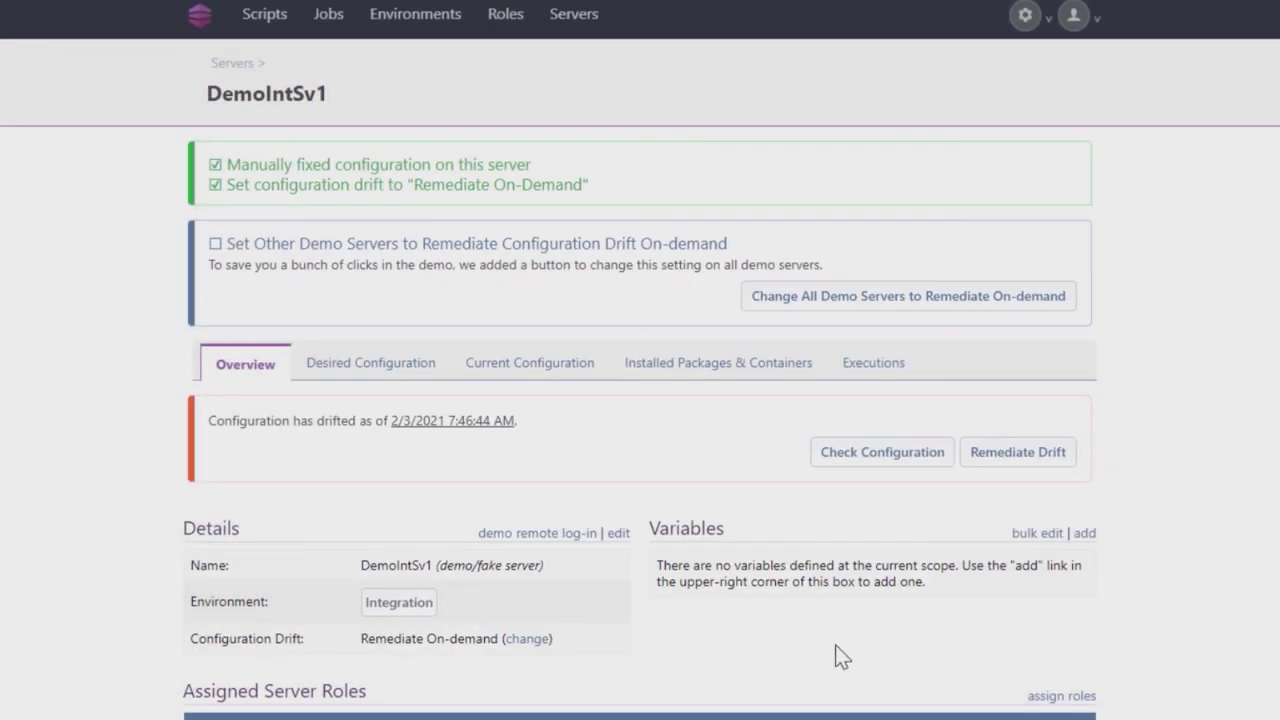
# - Remediate the drift on DemoIntSv1 with start time "Run now" and change all demo servers to remediate on-demand
pyautogui.click(1000, 466)
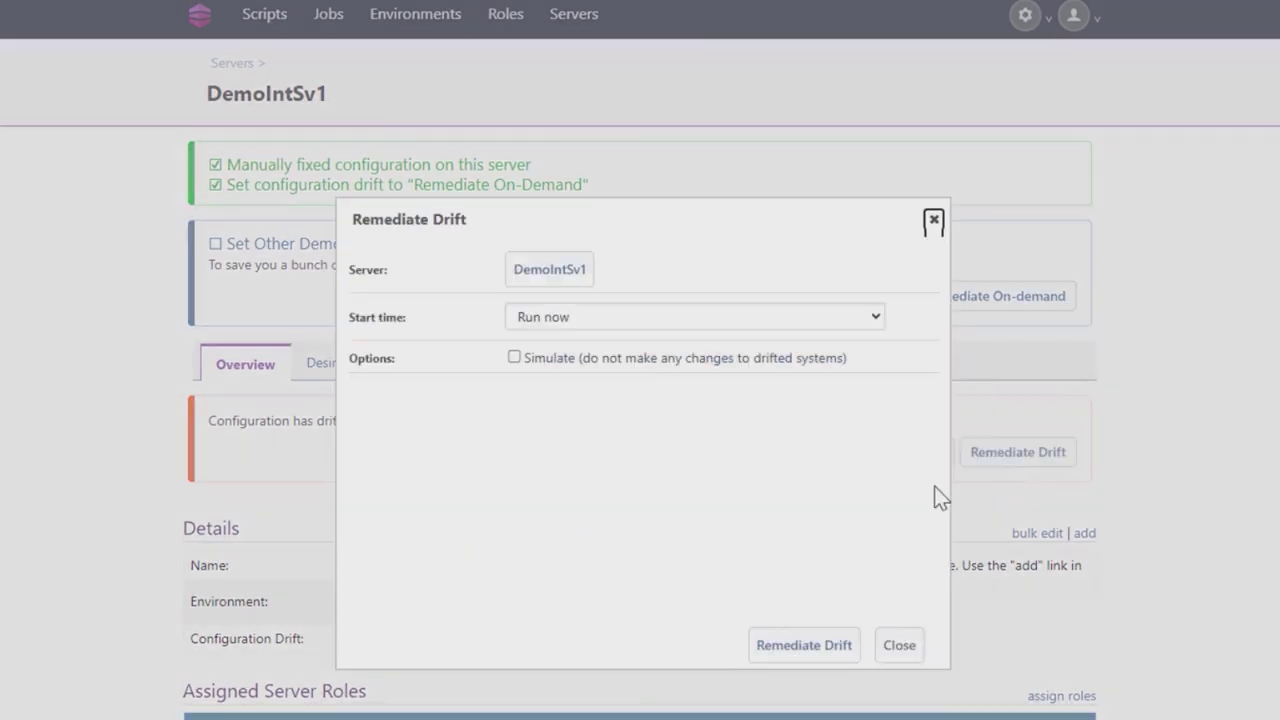
pyautogui.click(800, 652)
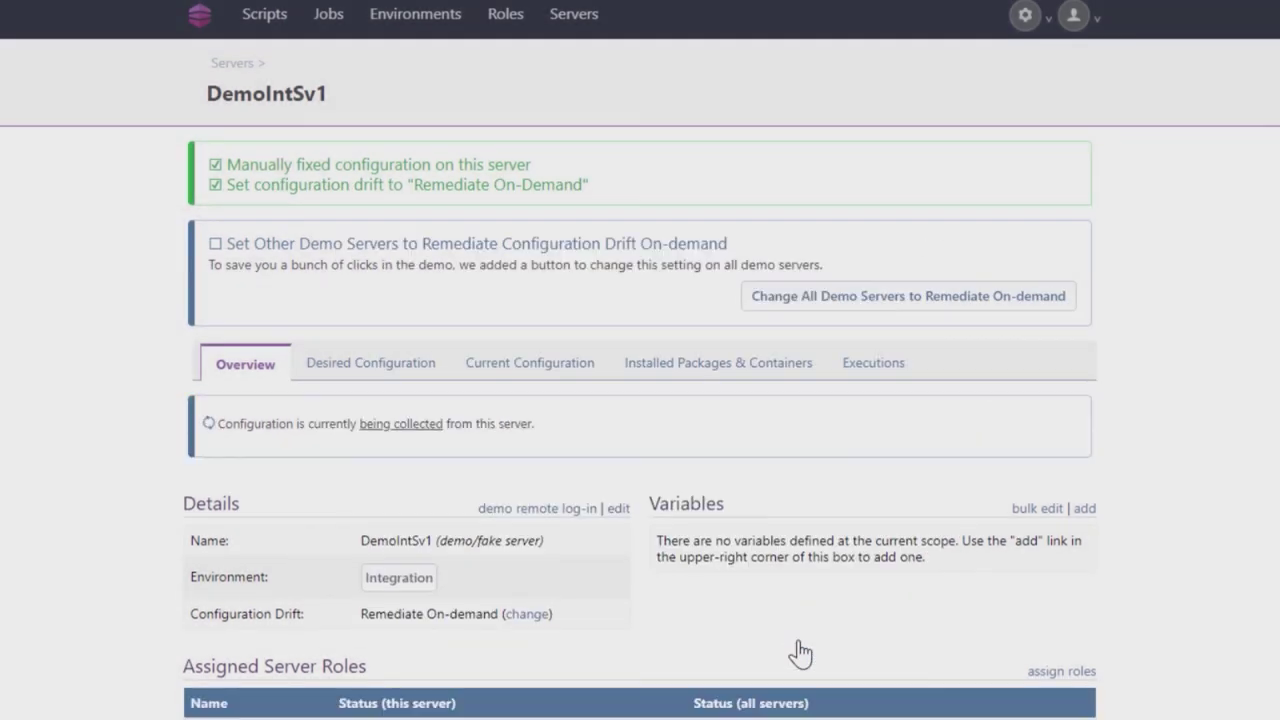
pyautogui.click(958, 318)
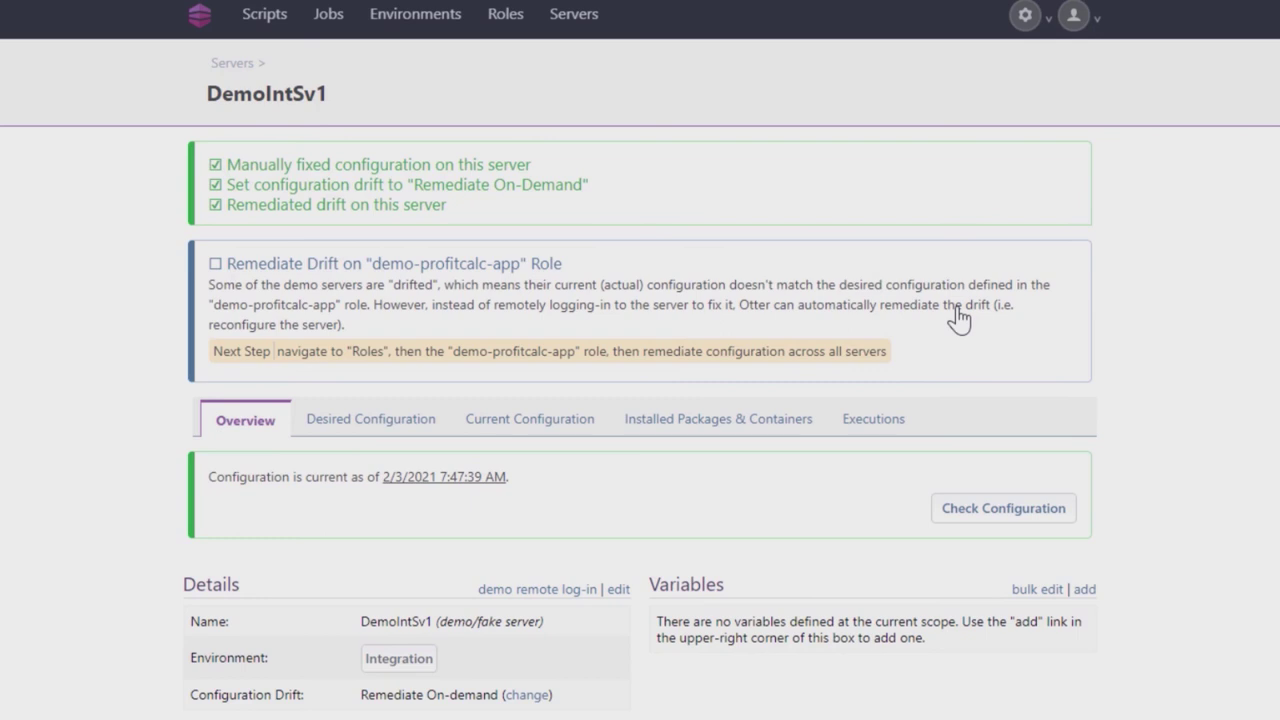
# - Remediate drift on the "demo-profitcalc-app" role for all environments with start time "Run now" and return to the Otter dashboard
pyautogui.click(491, 16)
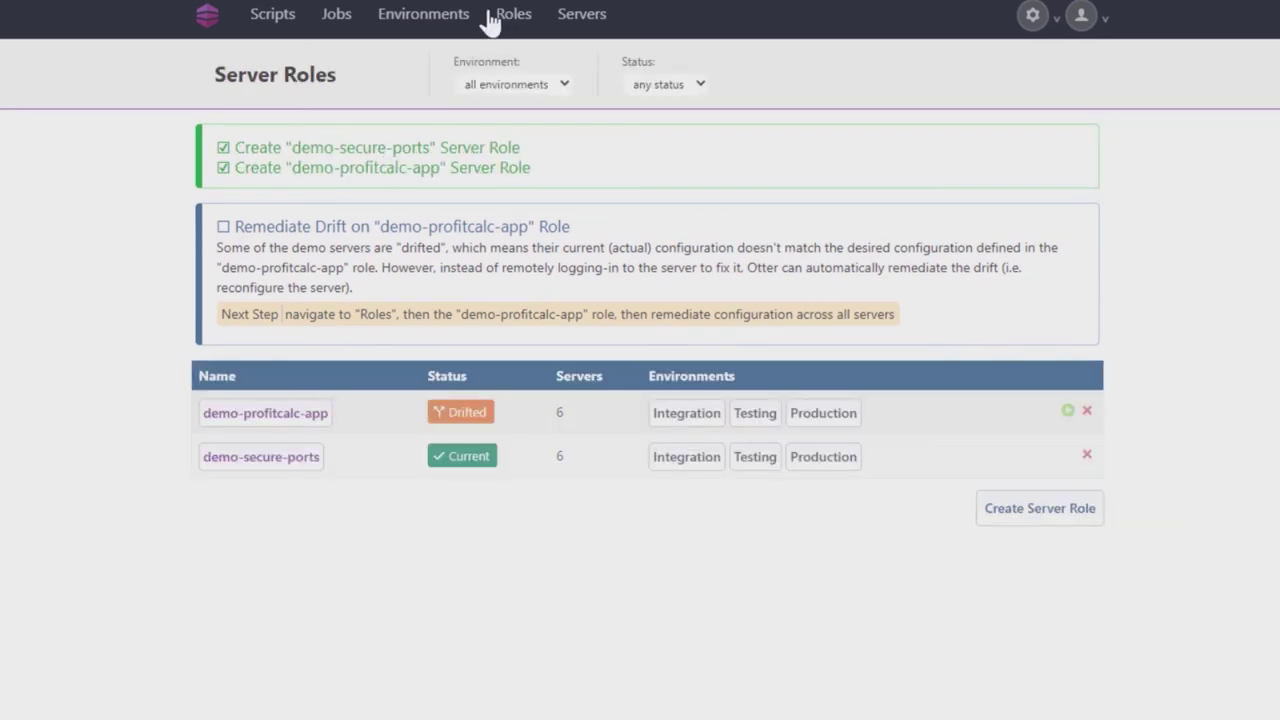
pyautogui.click(306, 416)
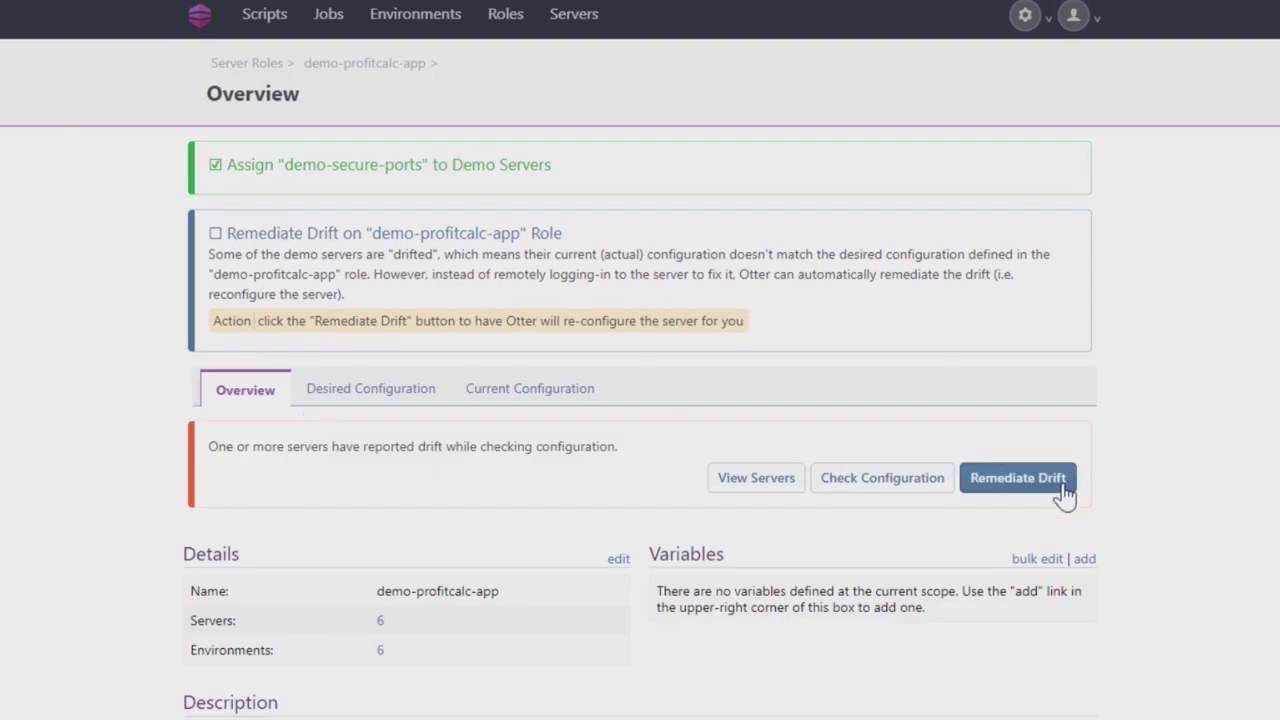
pyautogui.click(1017, 478)
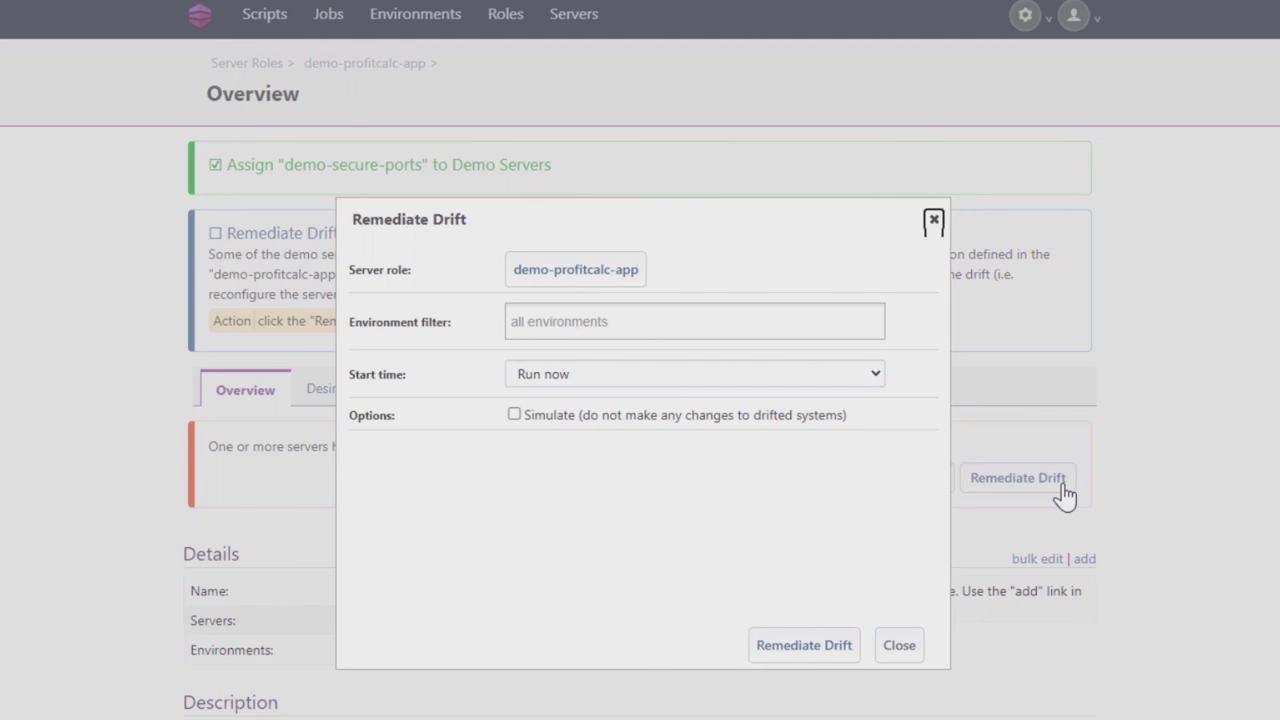
pyautogui.click(821, 642)
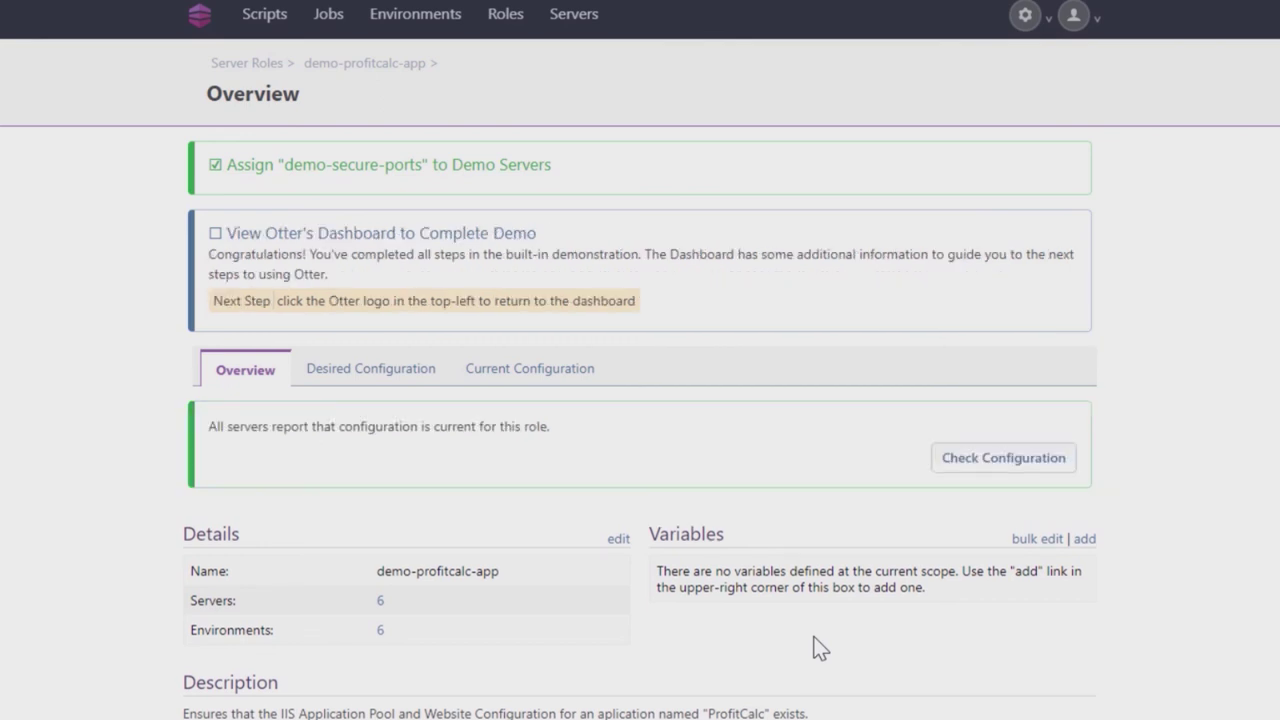
pyautogui.click(190, 14)
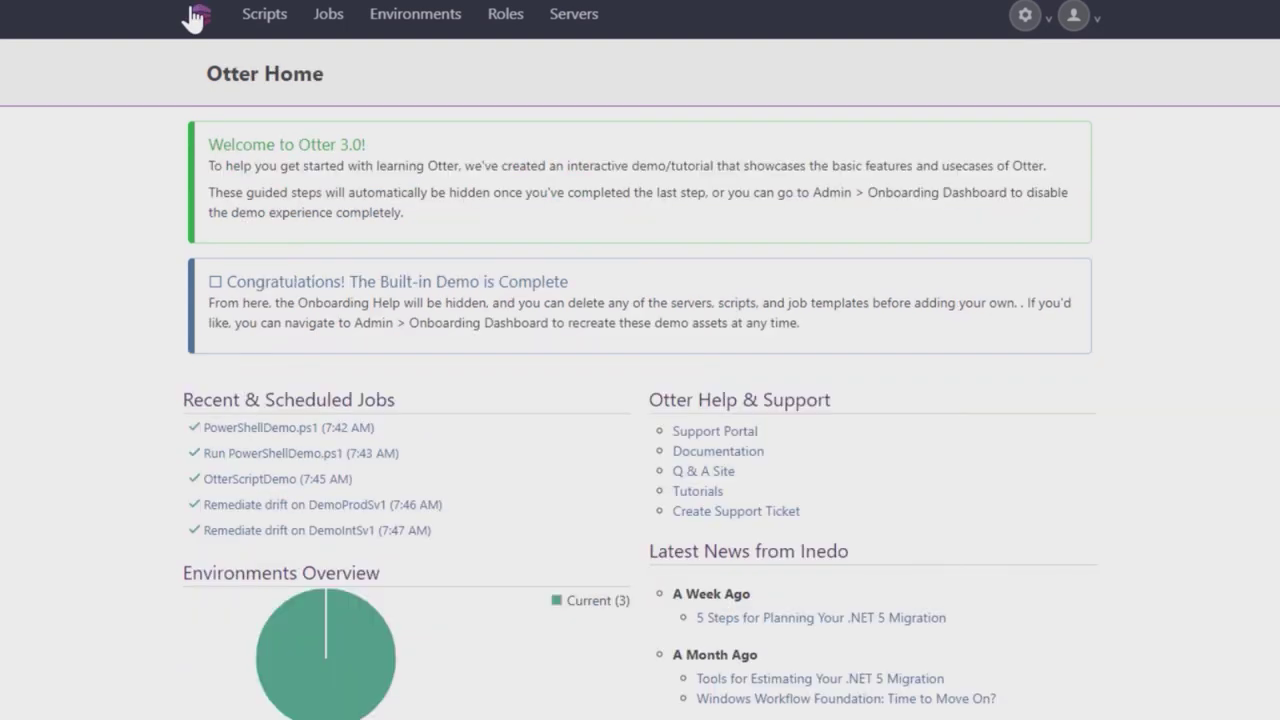